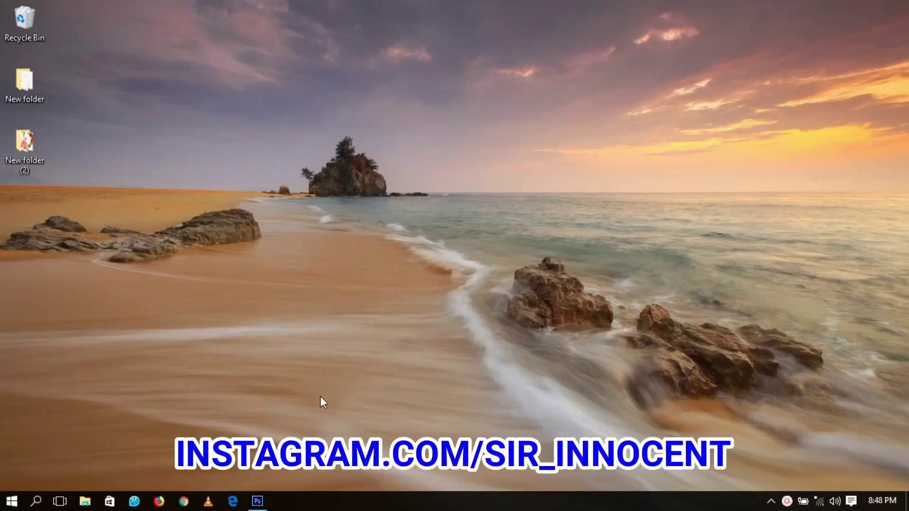
Step: Restore the empty Photoshop window from the taskbar
left_click(257, 501)
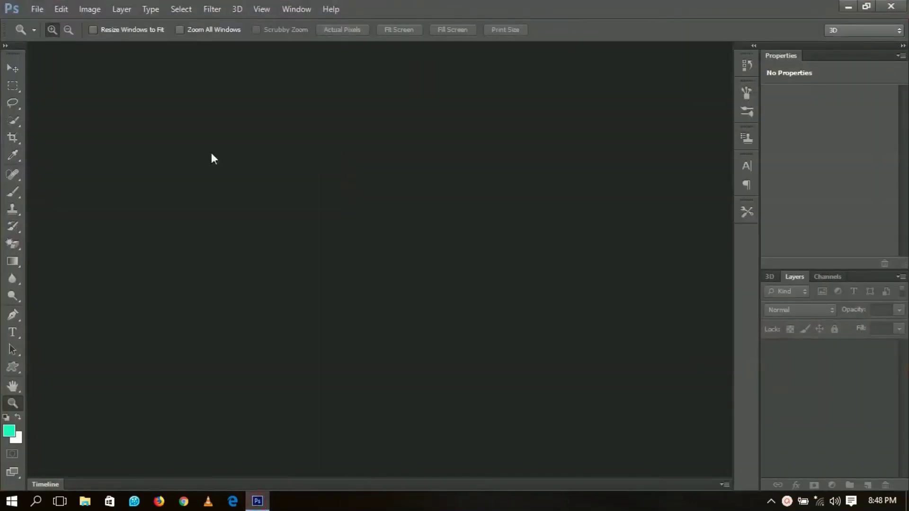
Step: Create a new white A5 document (148 × 210 mm, 300 ppi) from the International Paper preset
left_click(37, 9)
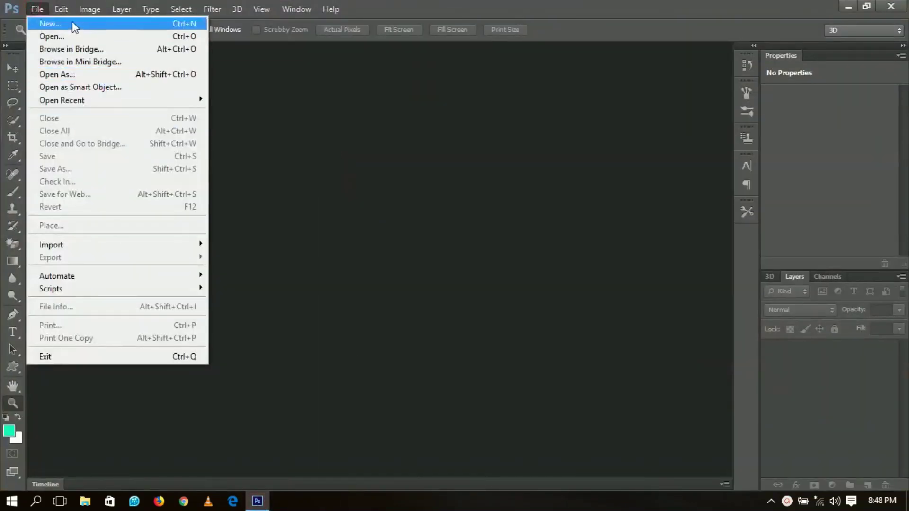
left_click(71, 23)
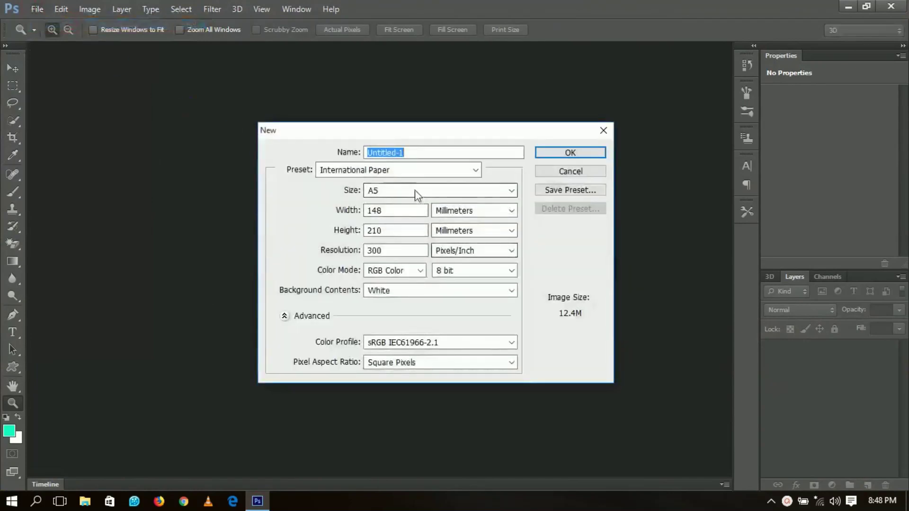
left_click(408, 191)
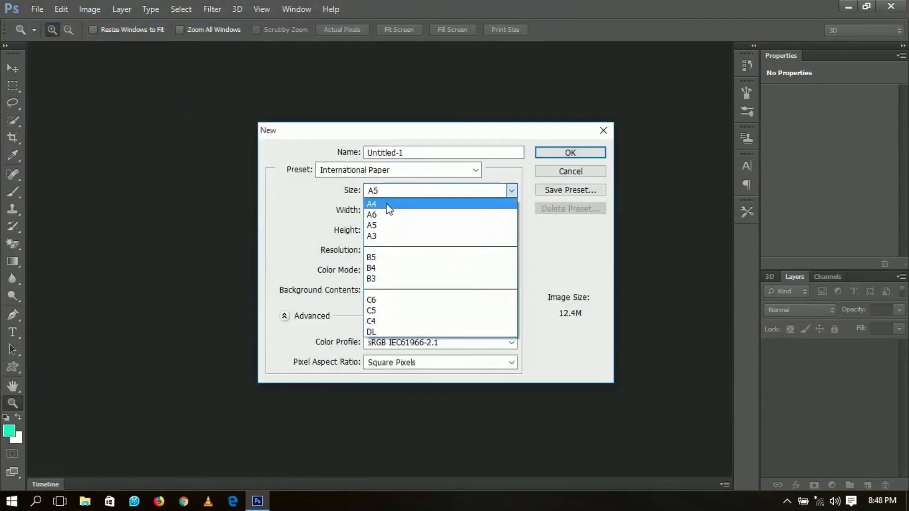
left_click(392, 225)
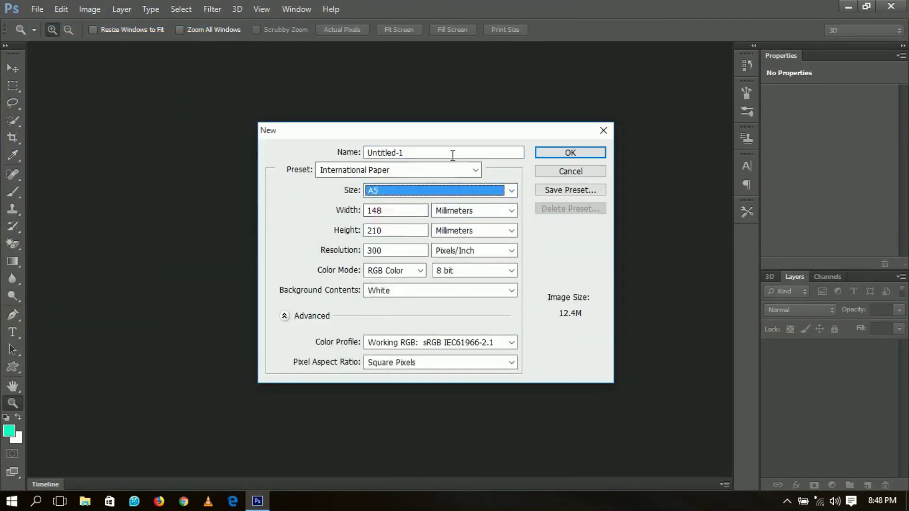
left_click(570, 152)
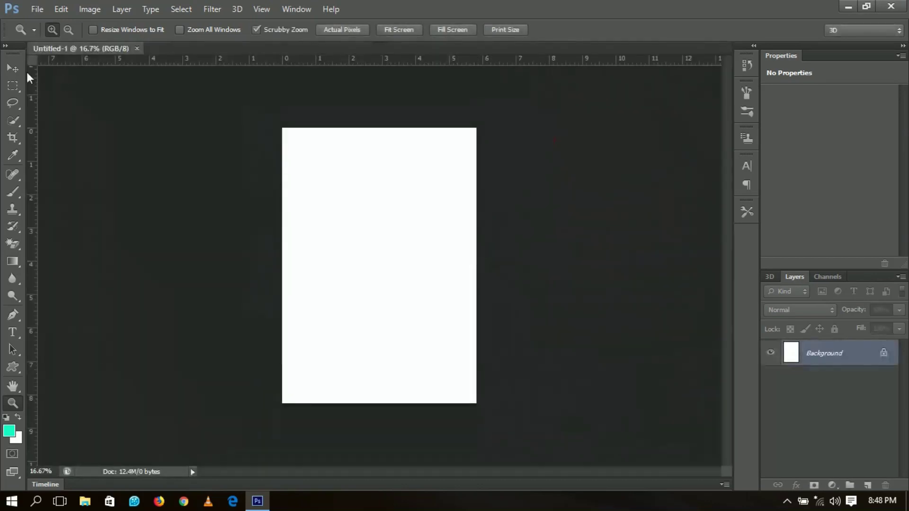
Step: Fit the page on screen and add a red (#ff0036) Solid Color fill layer
right_click(350, 163)
left_click(384, 173)
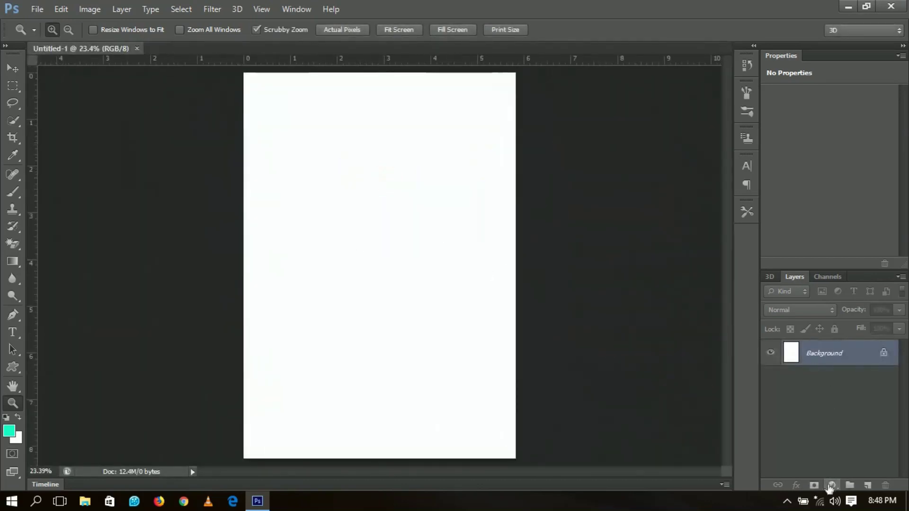
left_click(832, 485)
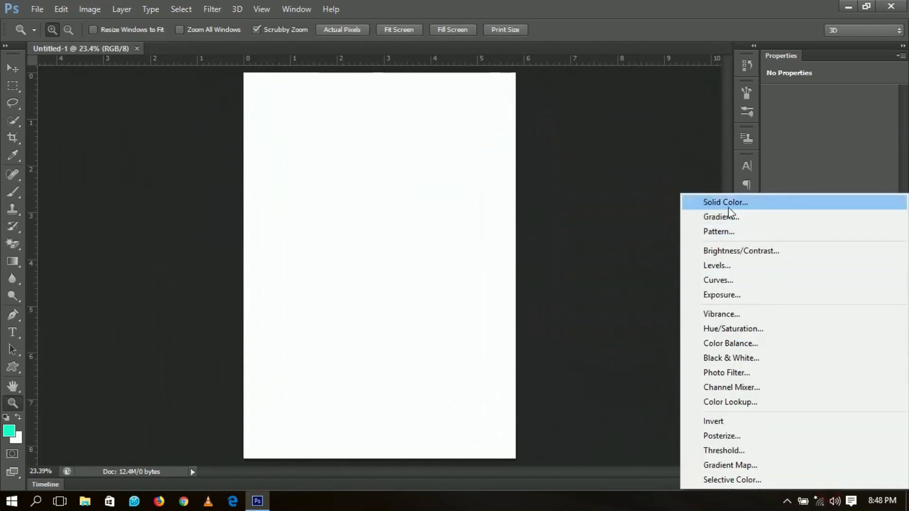
left_click(727, 207)
left_click_drag(732, 209, 733, 180)
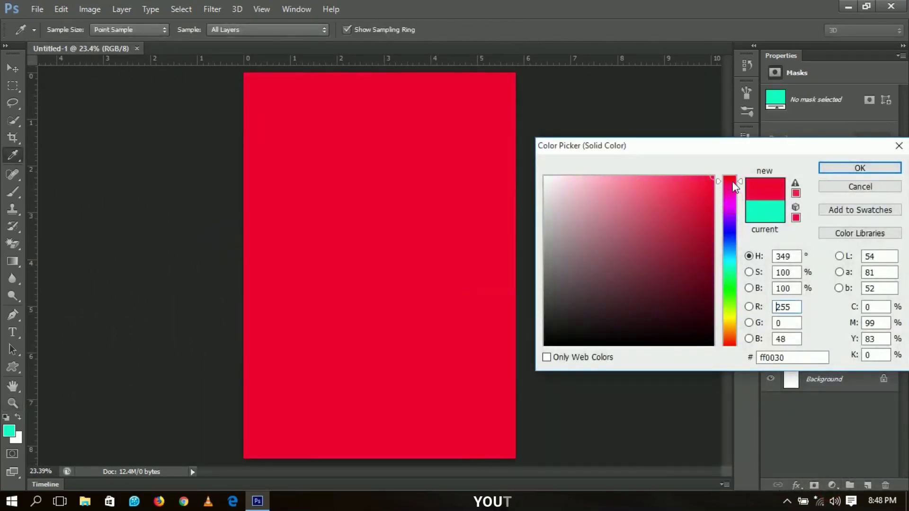
left_click(733, 184)
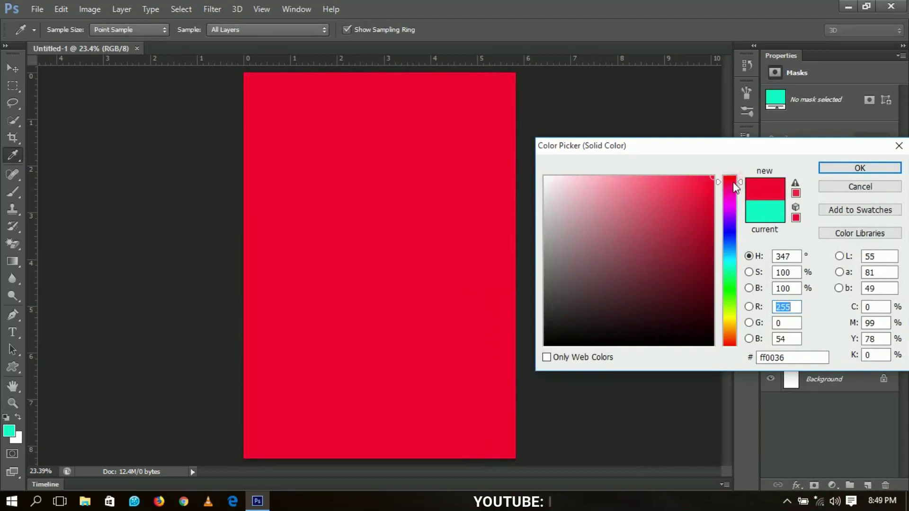
left_click(733, 183)
left_click(844, 171)
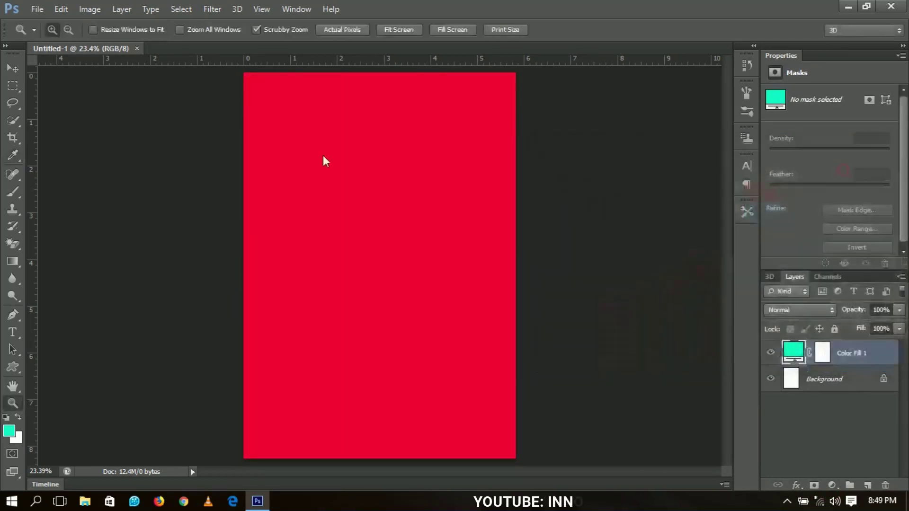
Step: Draw a rectangle over nearly the whole page and fill it white
key("v")
left_click_drag(19, 368, 87, 365)
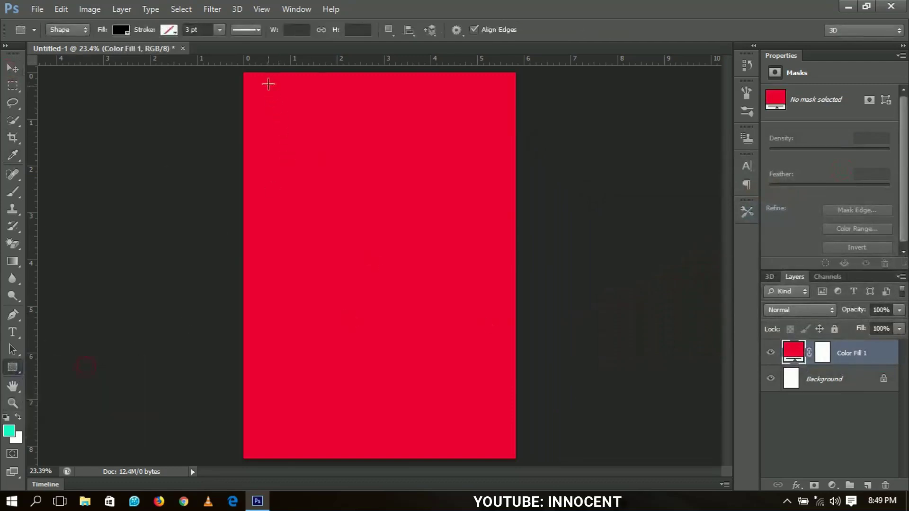
left_click_drag(249, 76, 506, 448)
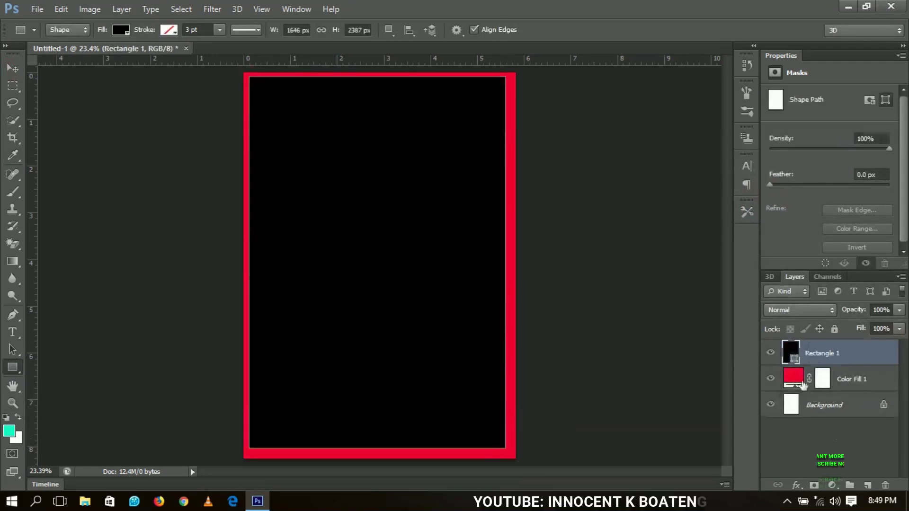
double_click(796, 361)
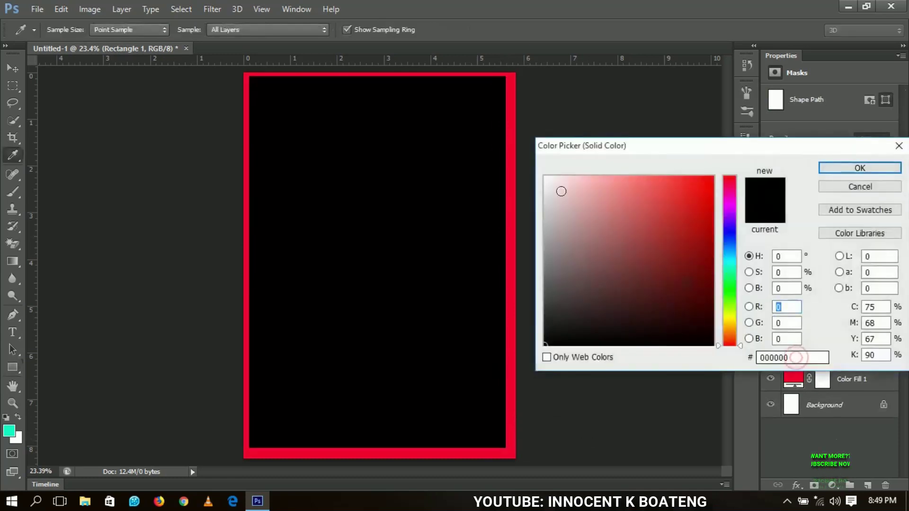
left_click_drag(616, 278, 527, 140)
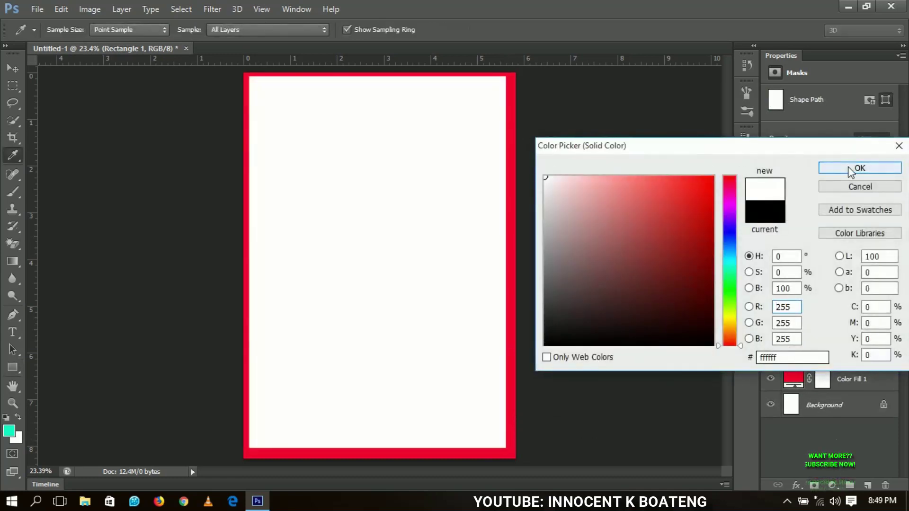
left_click(850, 168)
Step: Centre the white rectangle horizontally and vertically on the canvas
left_click(13, 69)
key("ctrl+a")
left_click(333, 30)
left_click(279, 30)
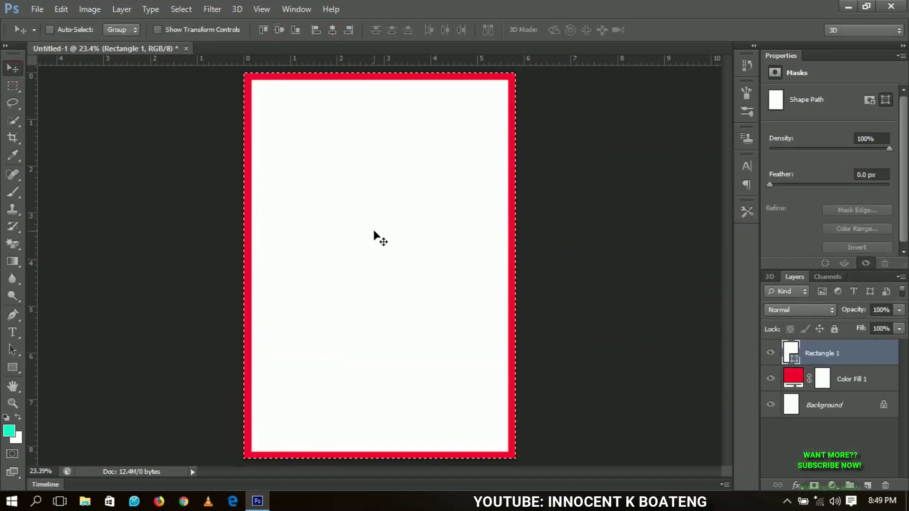
key("ctrl+d")
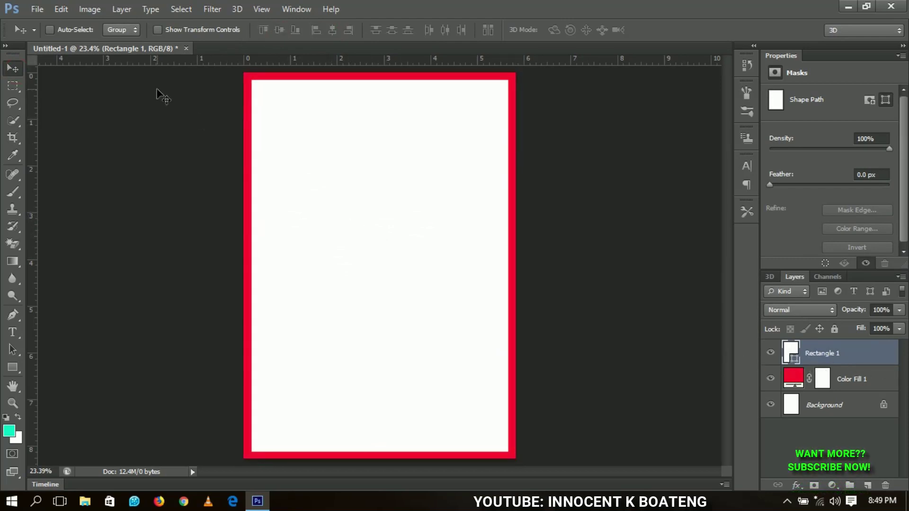
Step: Place the pink floral corner image from Desktop > New folder (2) onto the card
left_click(37, 9)
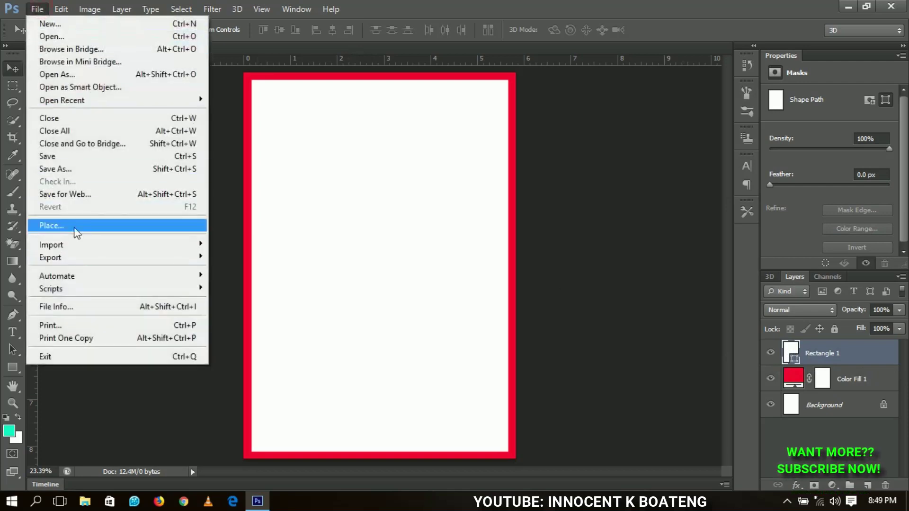
left_click(76, 232)
left_click(306, 167)
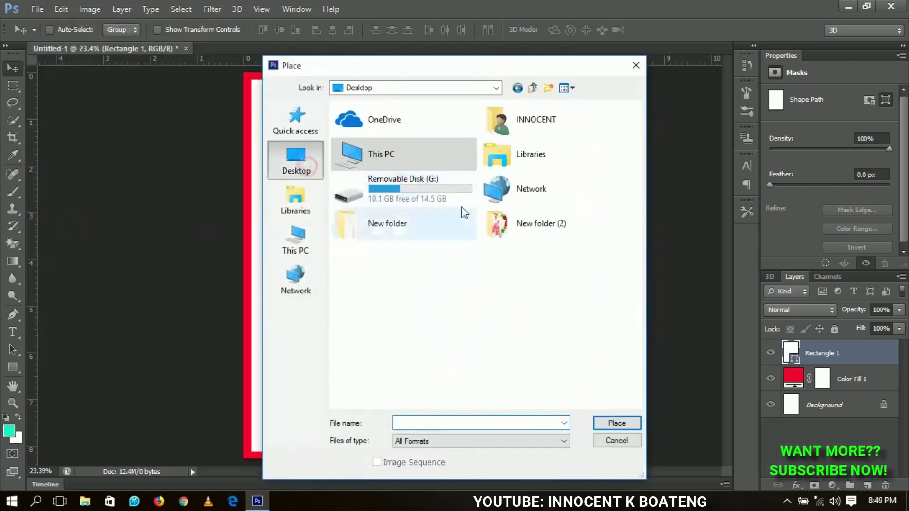
double_click(535, 226)
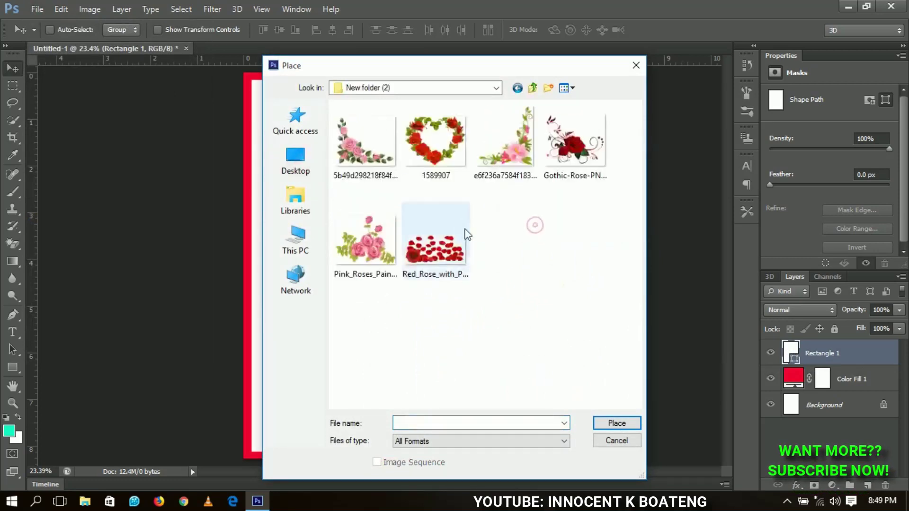
left_click(504, 142)
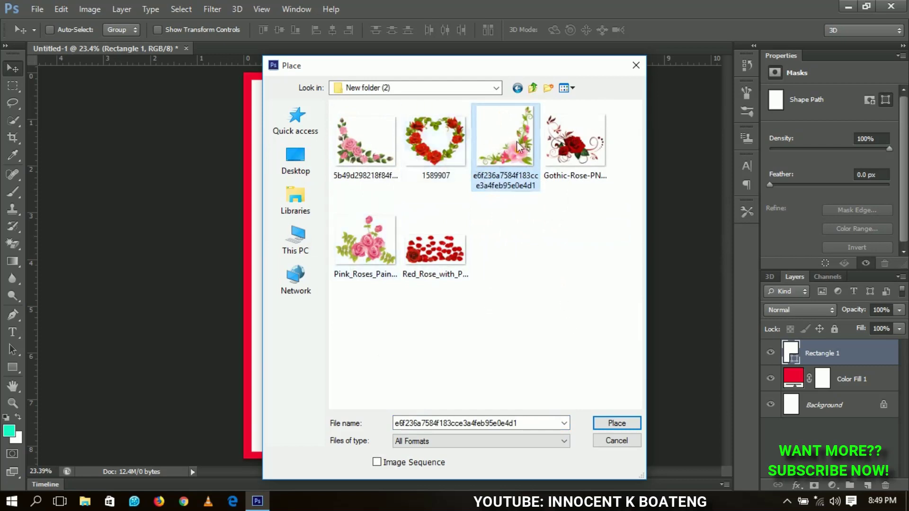
left_click(617, 423)
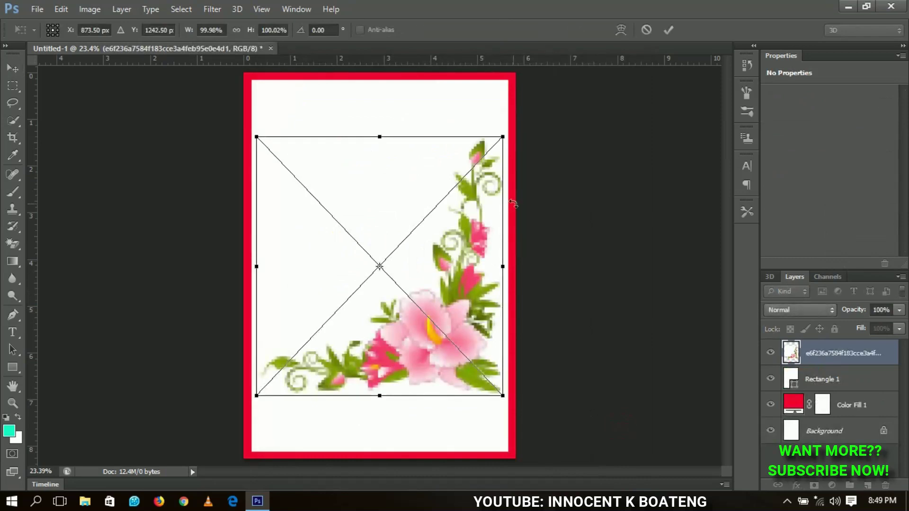
Step: Shrink the floral corner to about half size and rasterize its layer
left_click_drag(499, 138, 447, 214)
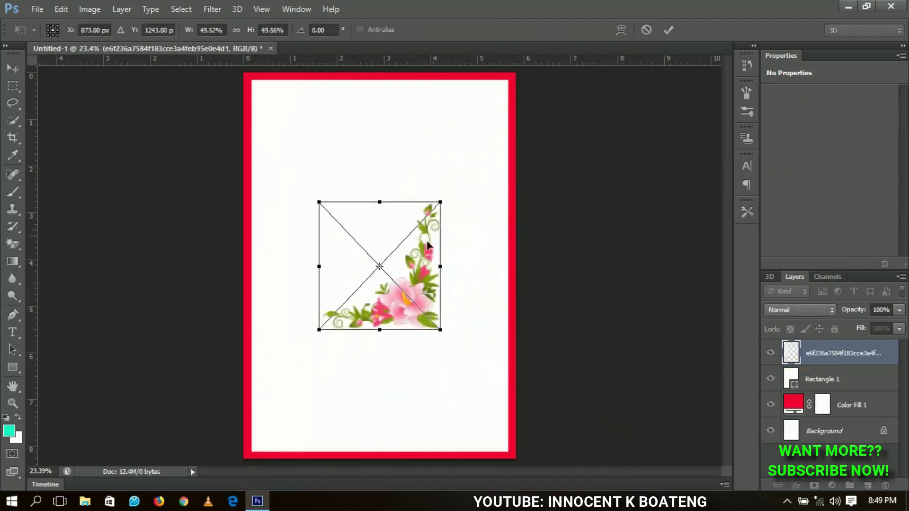
key("Return")
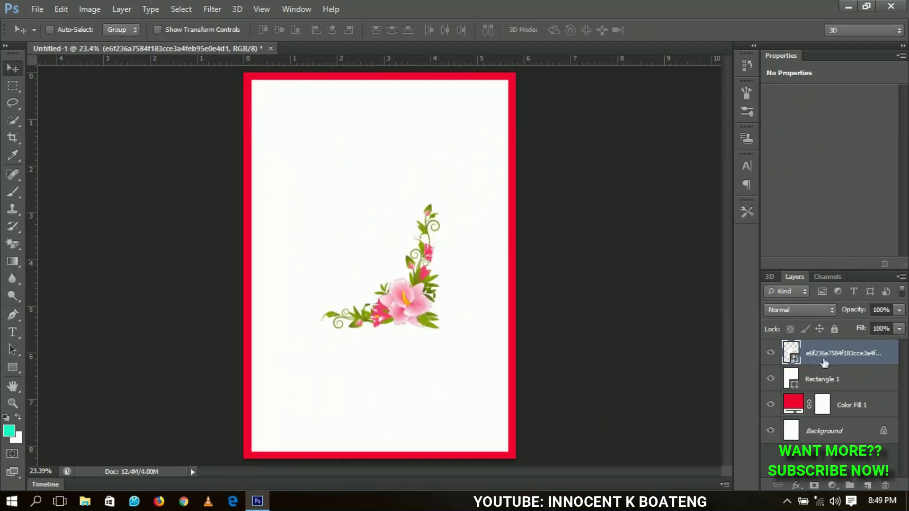
right_click(847, 362)
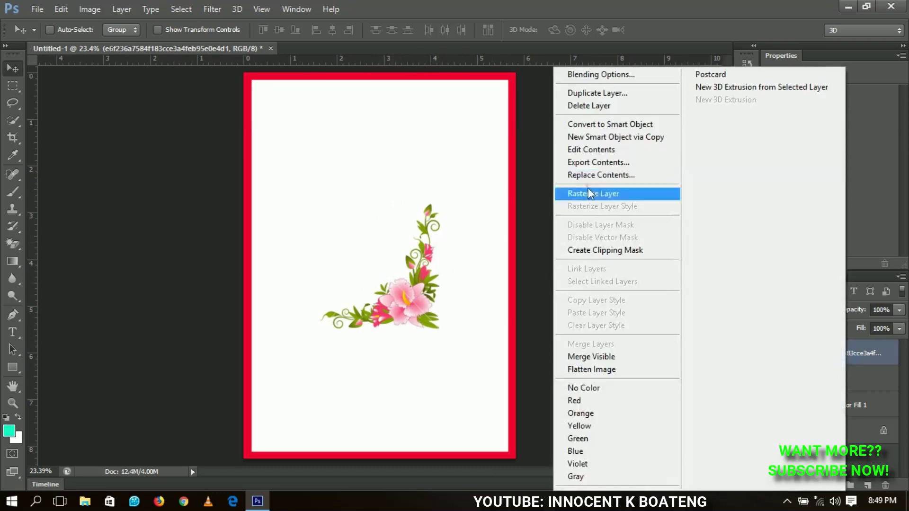
left_click(629, 195)
Step: Move the flower into the bottom-right corner, nudging it down with arrow keys
left_click_drag(418, 287, 483, 392)
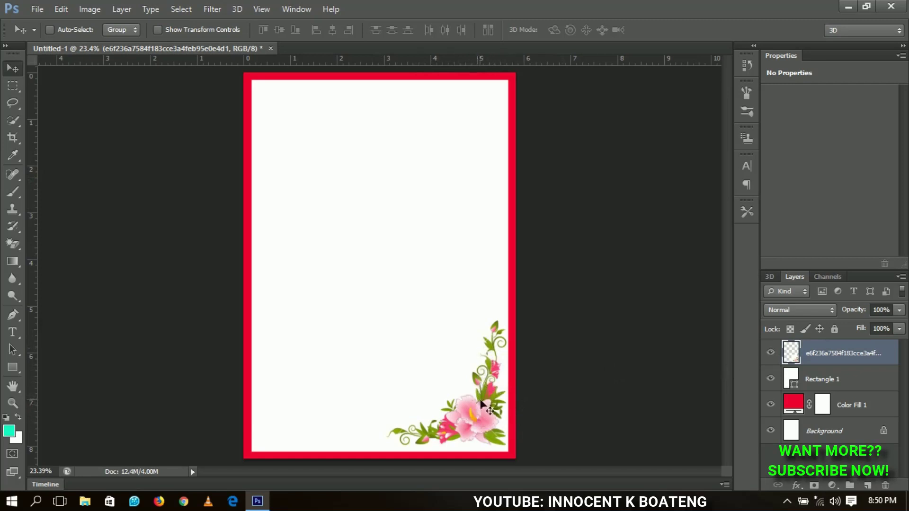
key("Down")
key("Down")
key("Down")
key("Down")
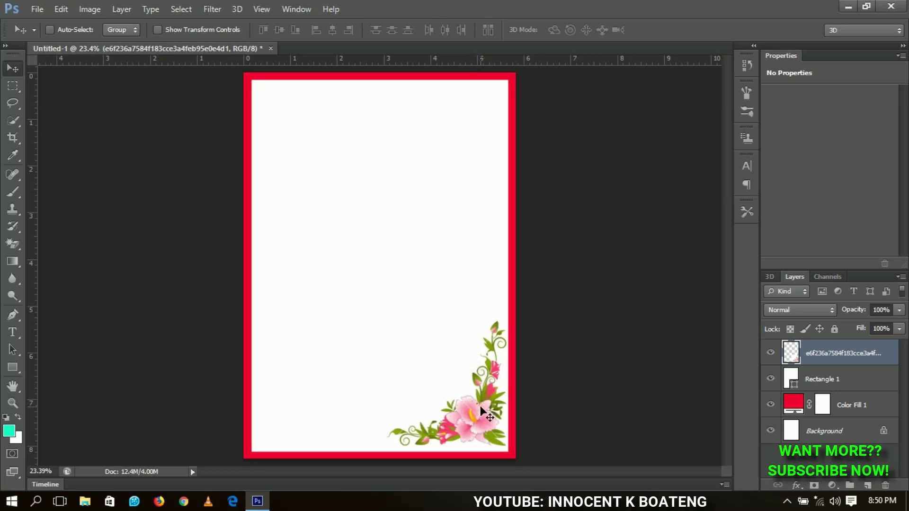
key("Down")
key("Down")
key("Down")
key("Down")
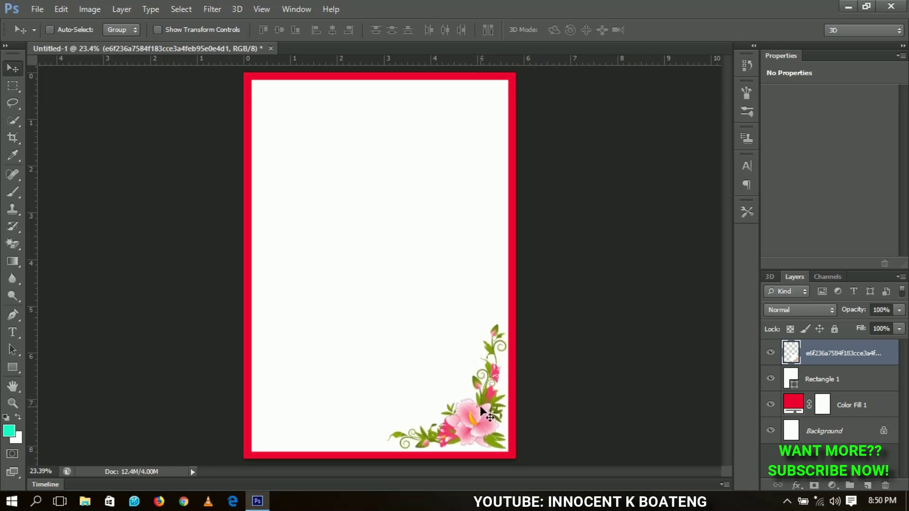
key("Down")
key("Down")
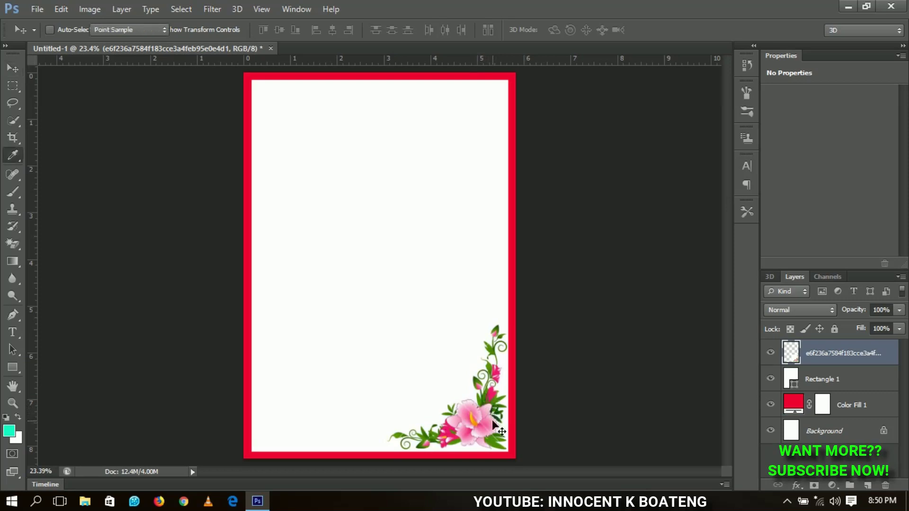
Step: Raise the flower corner's saturation to 20 with Hue/Saturation (Ctrl+U)
key("ctrl+u")
double_click(733, 284)
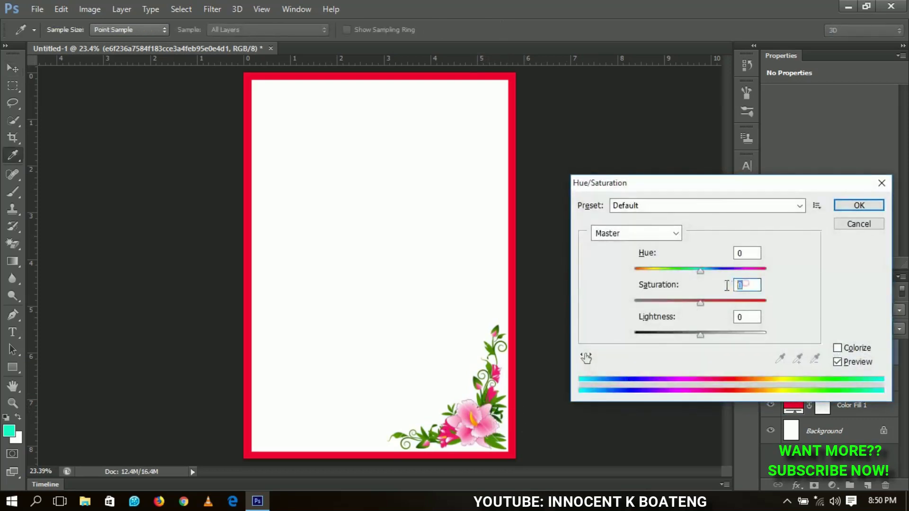
type("20")
key("Return")
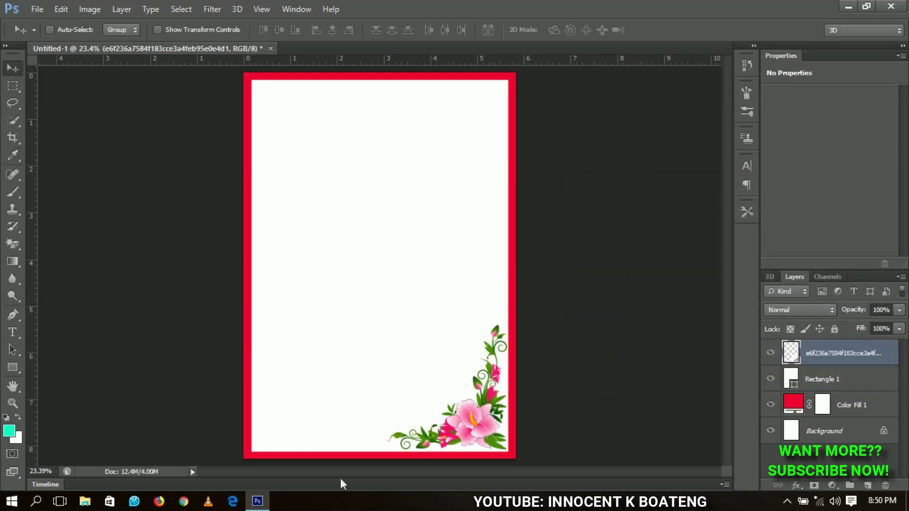
Step: Duplicate the flower corner, move the copy up, and flip it horizontally and vertically
key("ctrl+j")
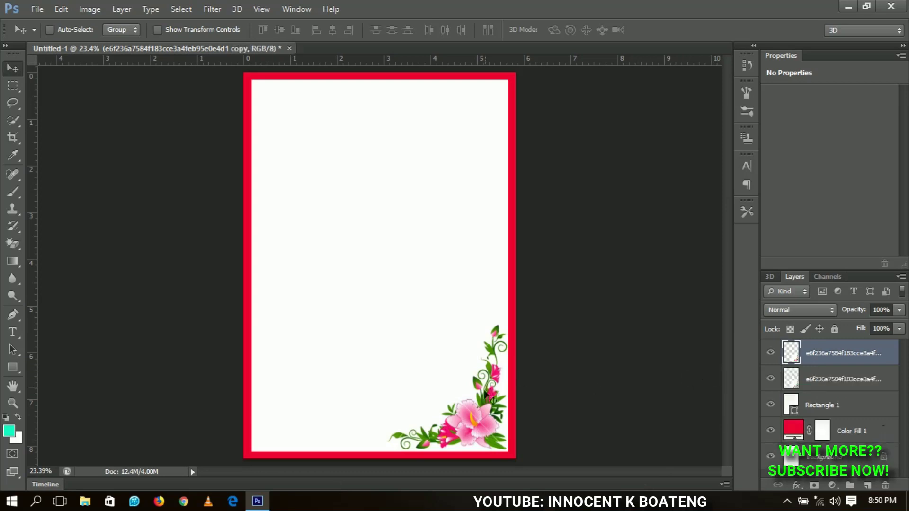
left_click_drag(480, 402, 455, 167)
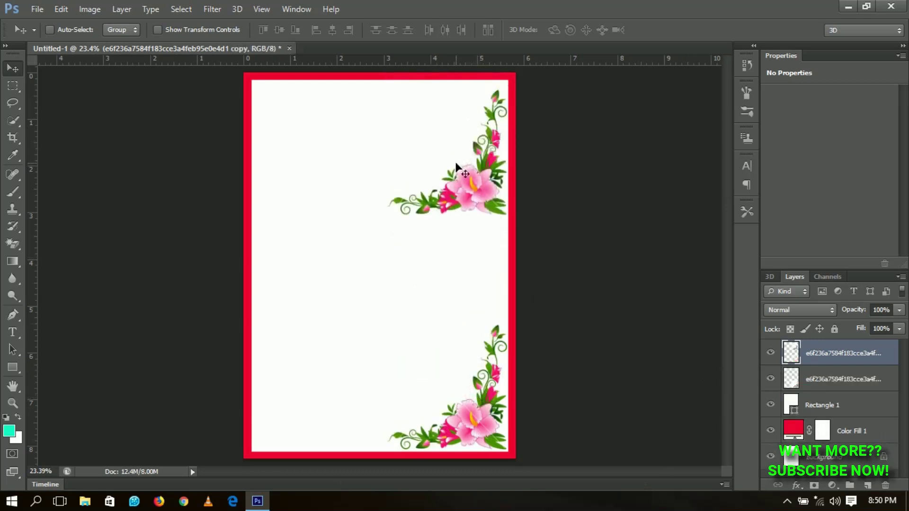
key("ctrl+t")
right_click(458, 174)
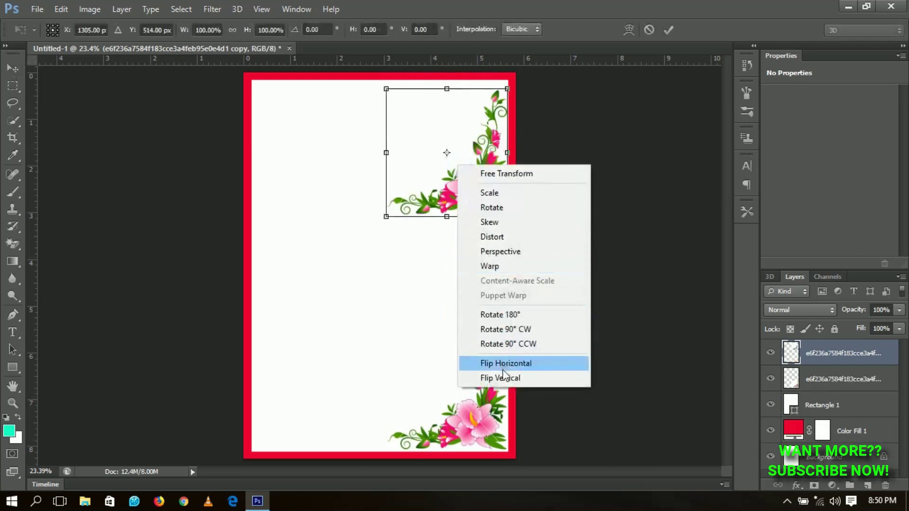
left_click(504, 371)
right_click(461, 152)
left_click(507, 367)
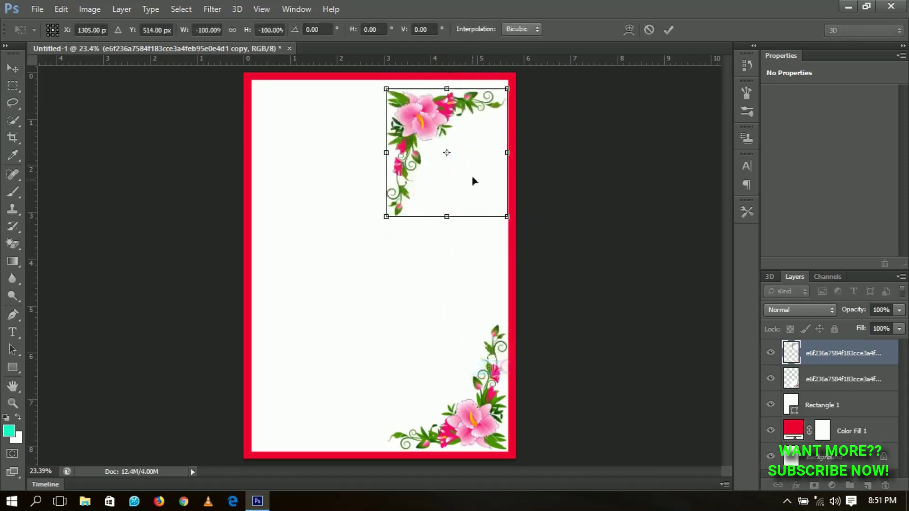
key("Return")
Step: Position the flipped flower copy snugly in the top-left corner
left_click_drag(470, 169, 334, 162)
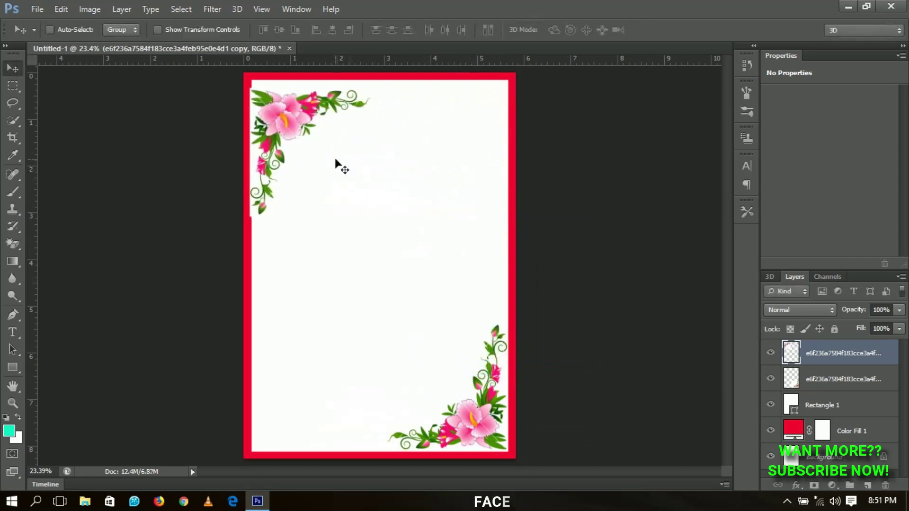
key("shift+Up")
key("shift+Up")
key("shift+Up")
key("shift+Up")
key("shift+Up")
key("shift+Up")
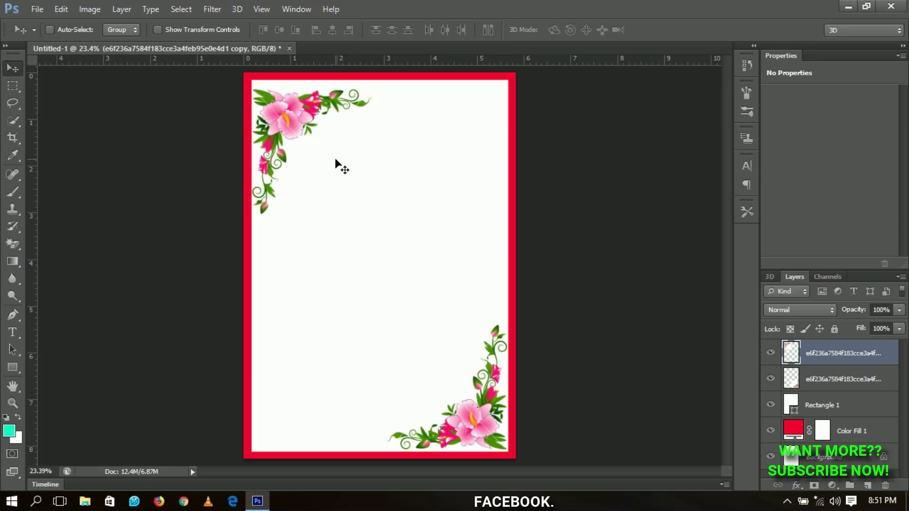
key("shift+Up")
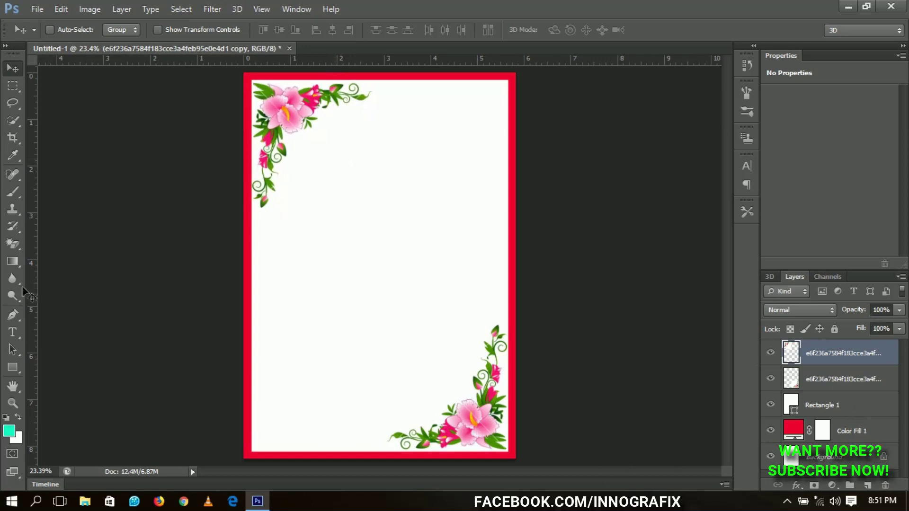
left_click(11, 333)
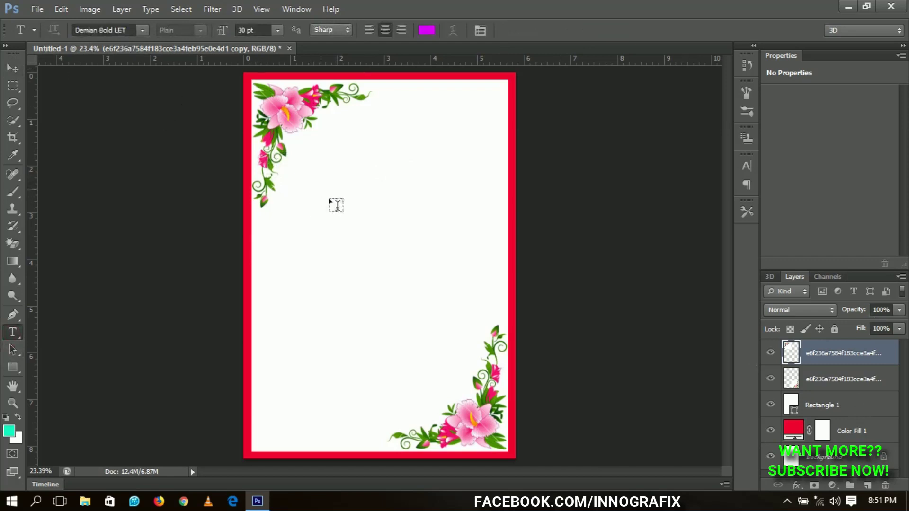
Step: Start a text layer below the top flowers, using the border's red as text colour
left_click(367, 194)
left_click(426, 29)
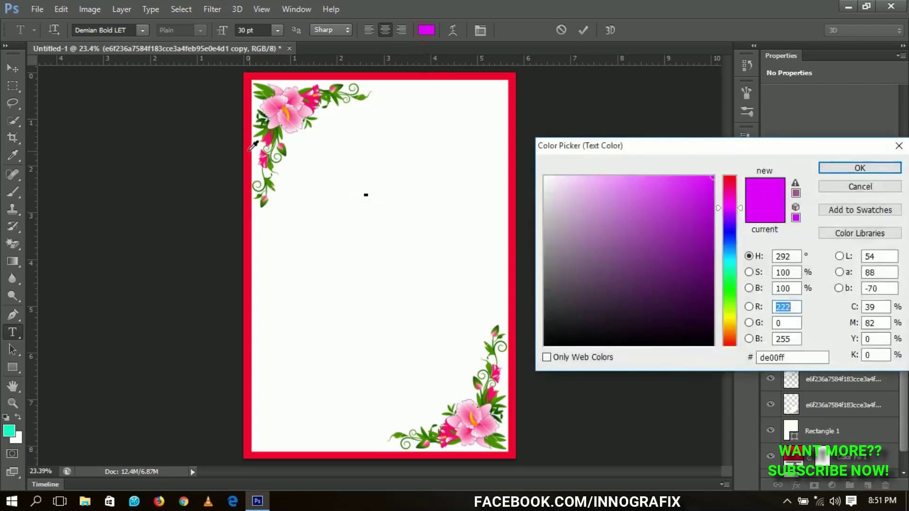
left_click(248, 150)
left_click(821, 170)
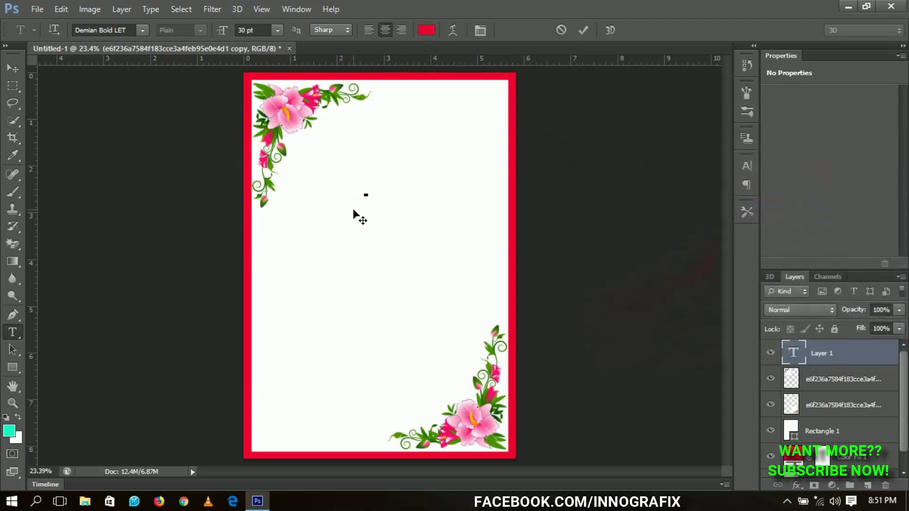
Step: Type 'Happy Mother's Day' over several lines and commit the text
type("happy")
key("ctrl+a")
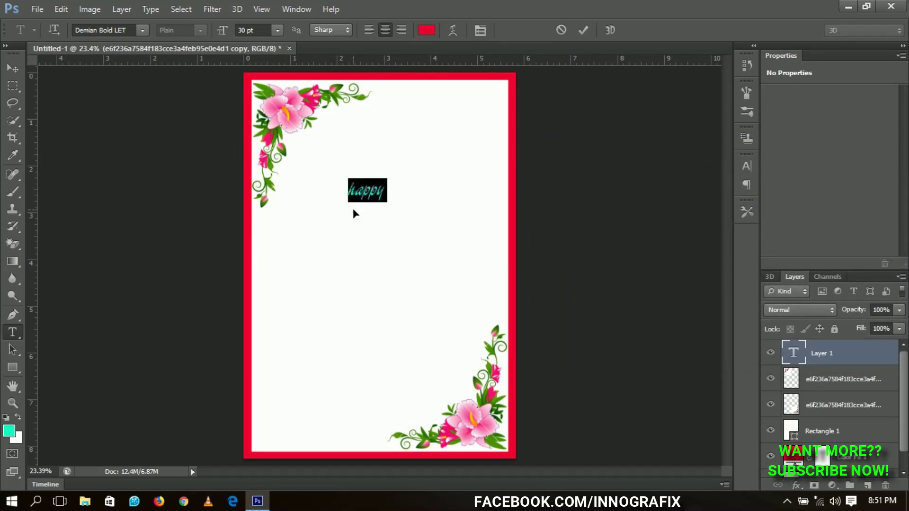
key("ctrl+h")
type("Happ")
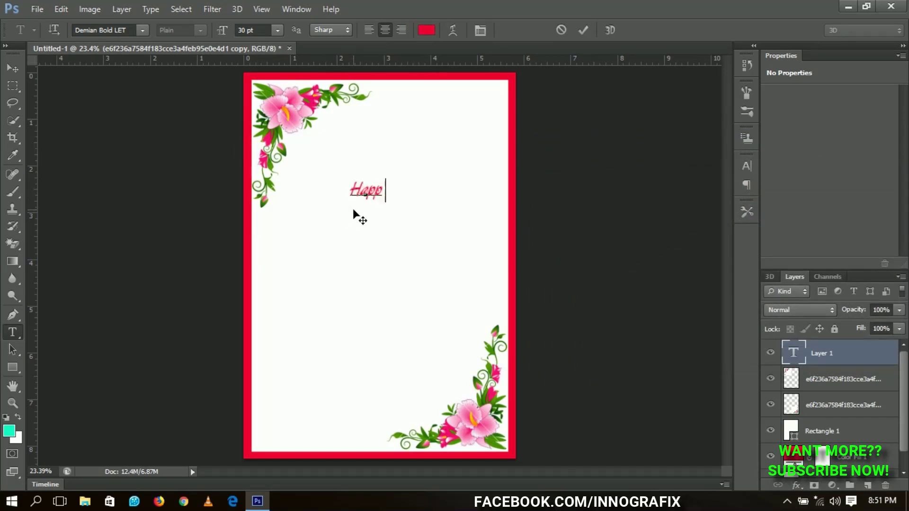
type("y Mother")
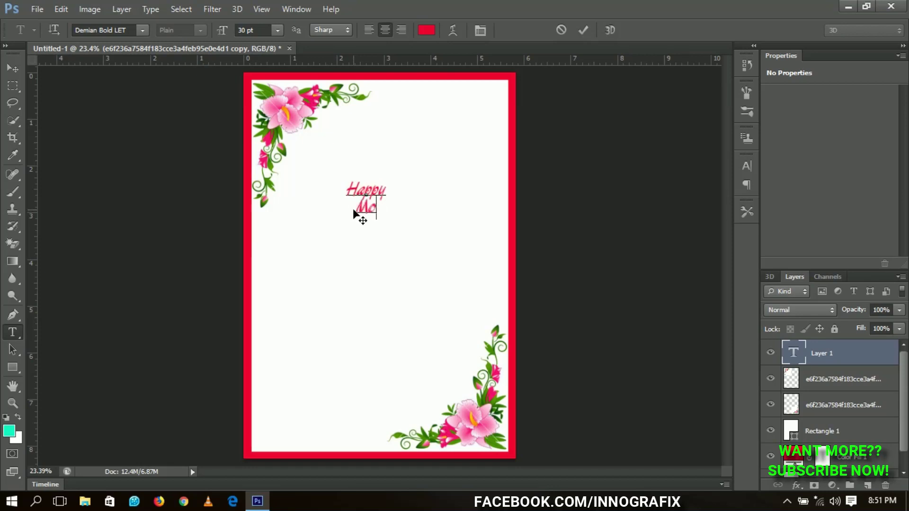
type("'s")
key("Return")
type("Day")
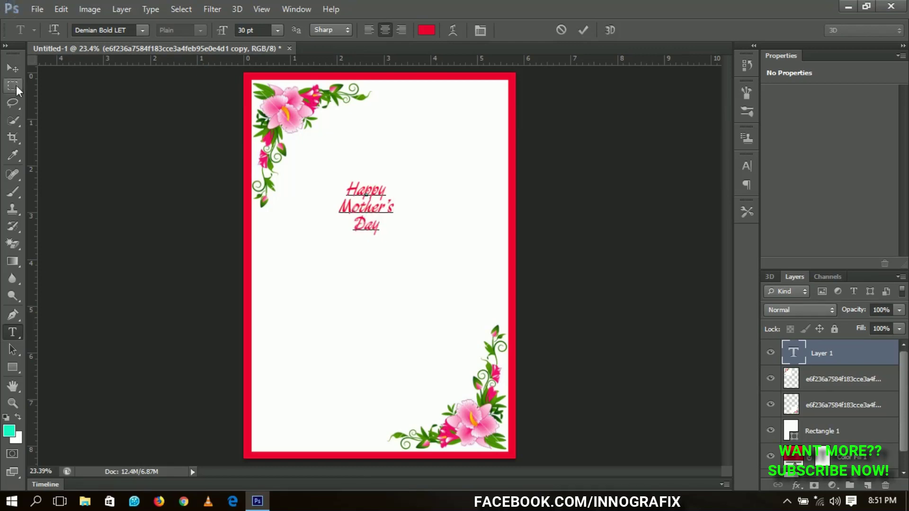
left_click(13, 68)
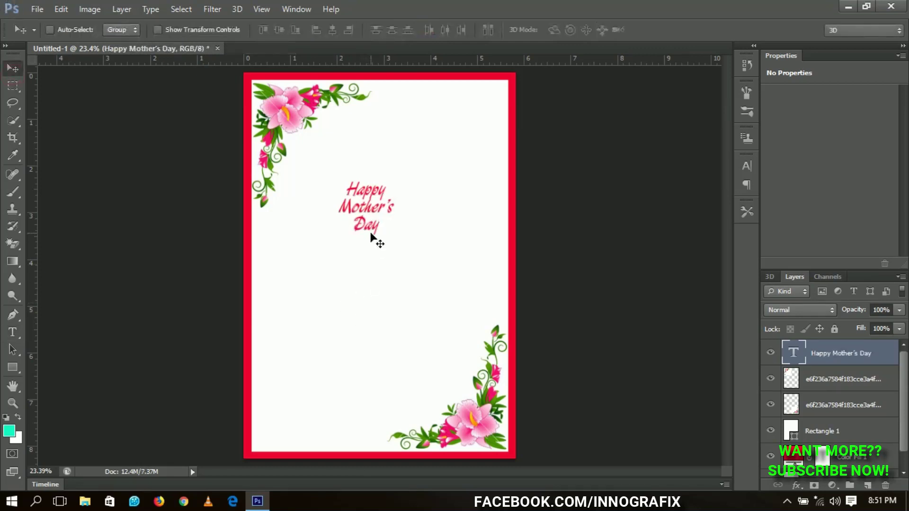
Step: Enlarge the title to about 279% and centre it horizontally on the page
key("ctrl+t")
left_click_drag(421, 284, 435, 303)
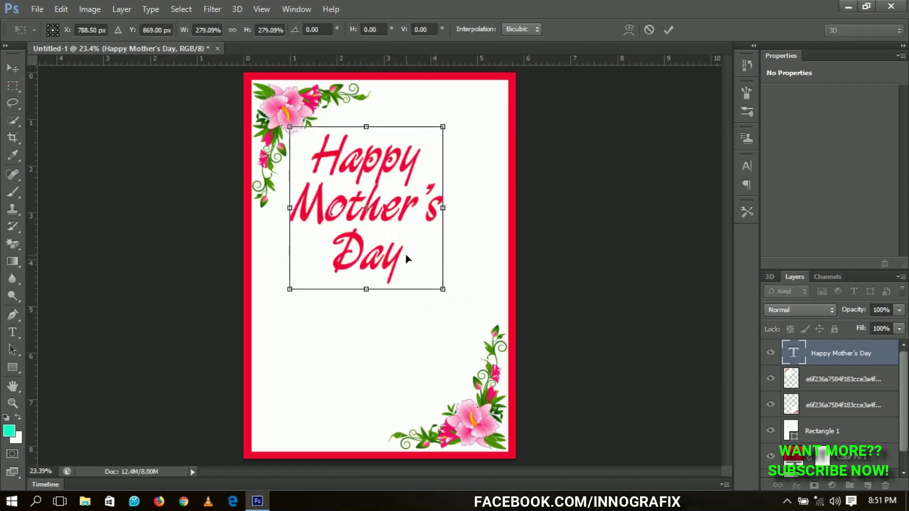
key("Return")
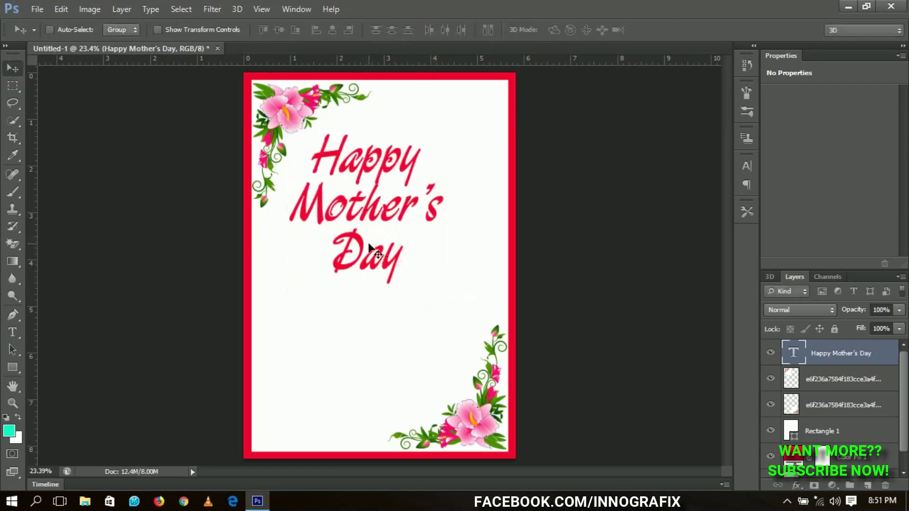
key("ctrl+a")
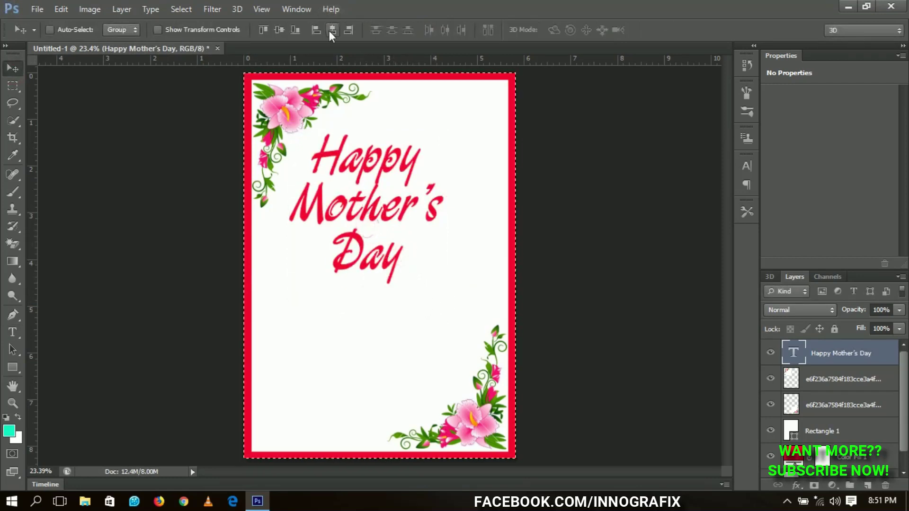
left_click(332, 30)
key("ctrl+d")
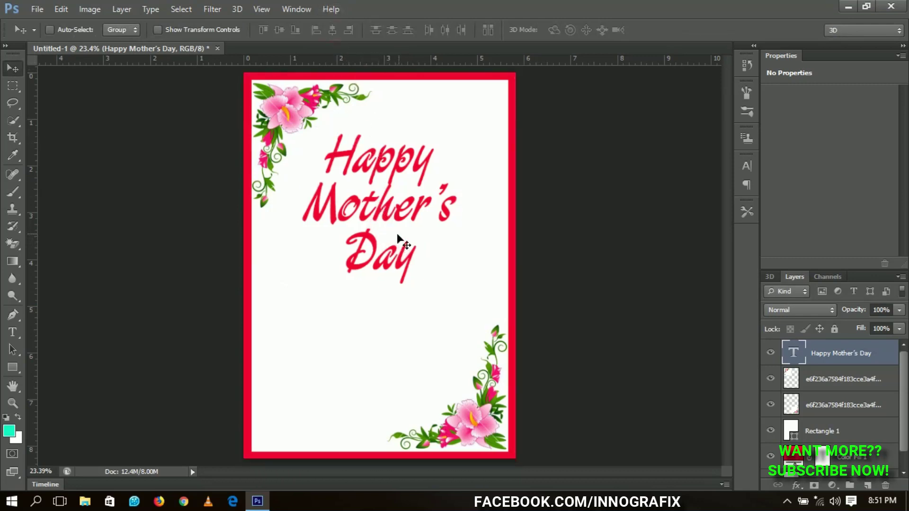
Step: Scale the title to about 110% and move it slightly lower
key("ctrl+t")
left_click_drag(457, 290, 472, 311)
key("Return")
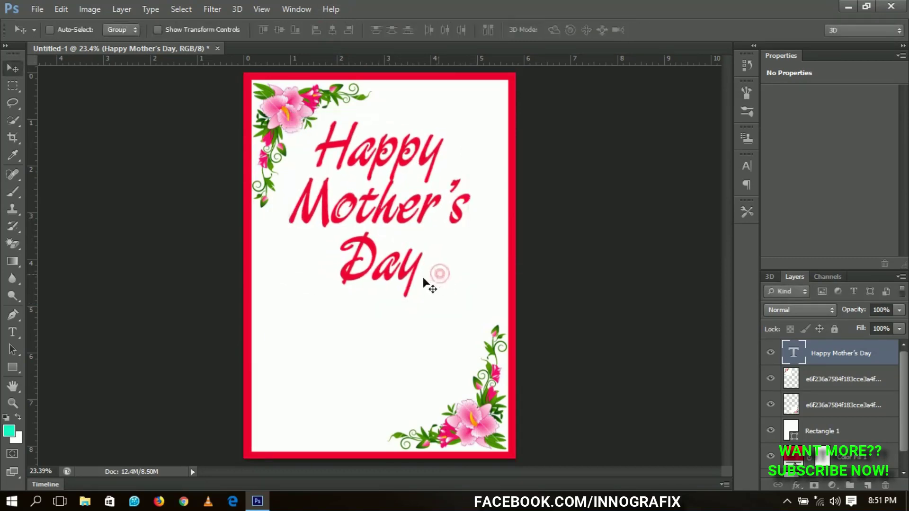
left_click_drag(409, 222, 410, 232)
Step: Draw a rounded-rectangle bar below the title and fill it with the title's red
key("a")
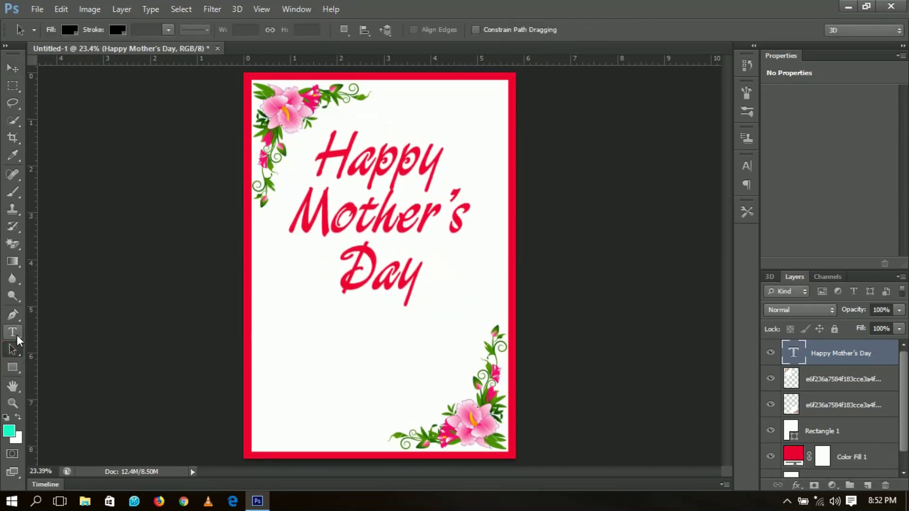
left_click(14, 373)
left_click(76, 378)
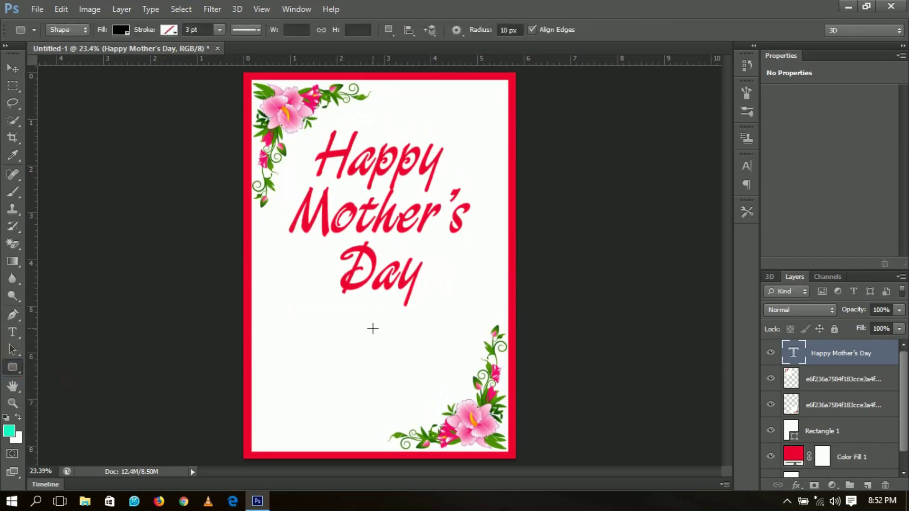
key("ctrl+plus")
left_click_drag(371, 325, 379, 227)
left_click_drag(308, 210, 477, 238)
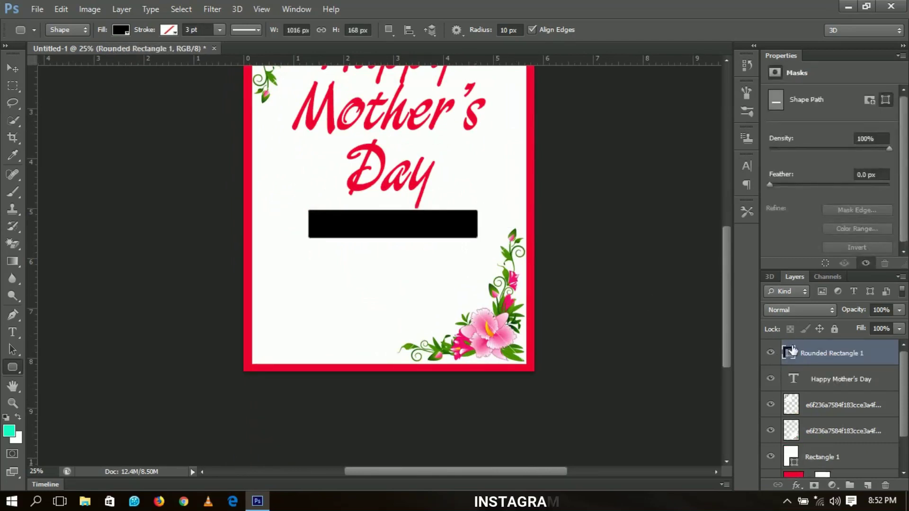
double_click(791, 351)
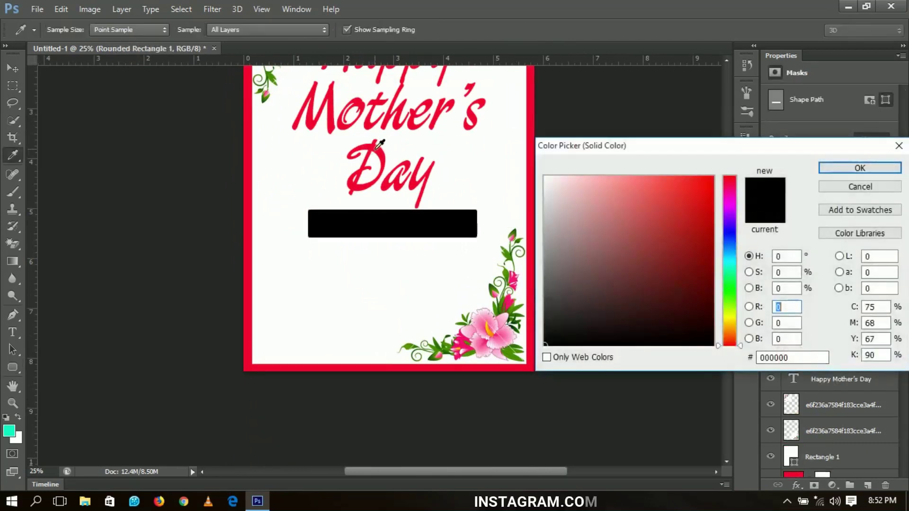
left_click(378, 146)
left_click(832, 167)
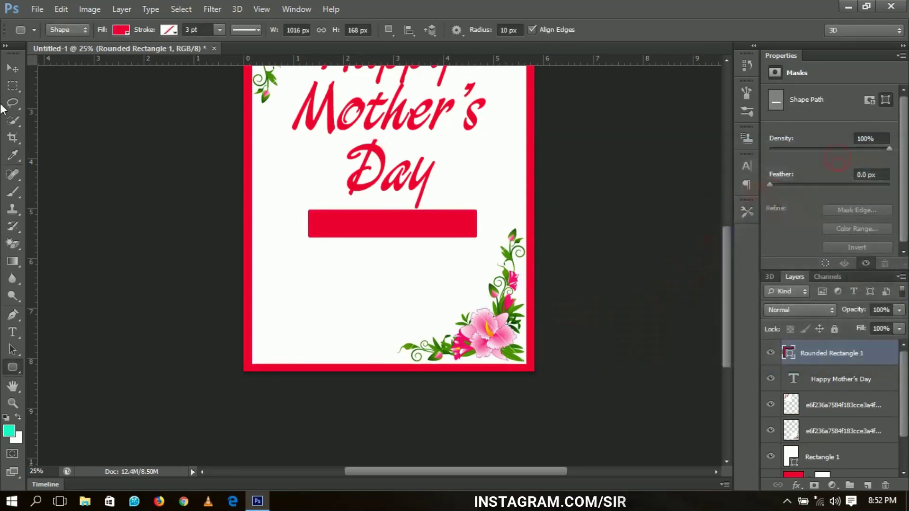
Step: Centre the red bar horizontally on the card and nudge it into position
left_click(13, 68)
key("ctrl+a")
left_click(333, 30)
key("ctrl+d")
key("shift+Down")
key("shift+Down")
key("shift+Down")
key("shift+Down")
key("shift+Down")
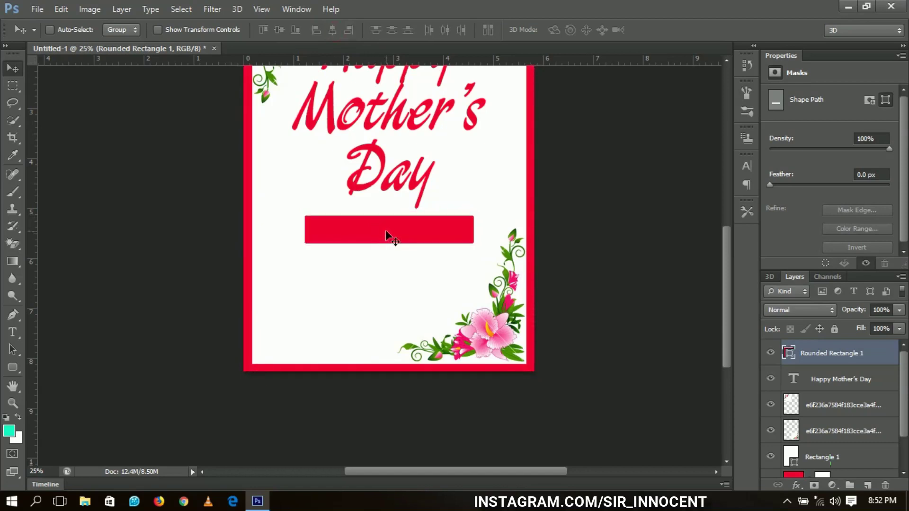
key("shift+Up")
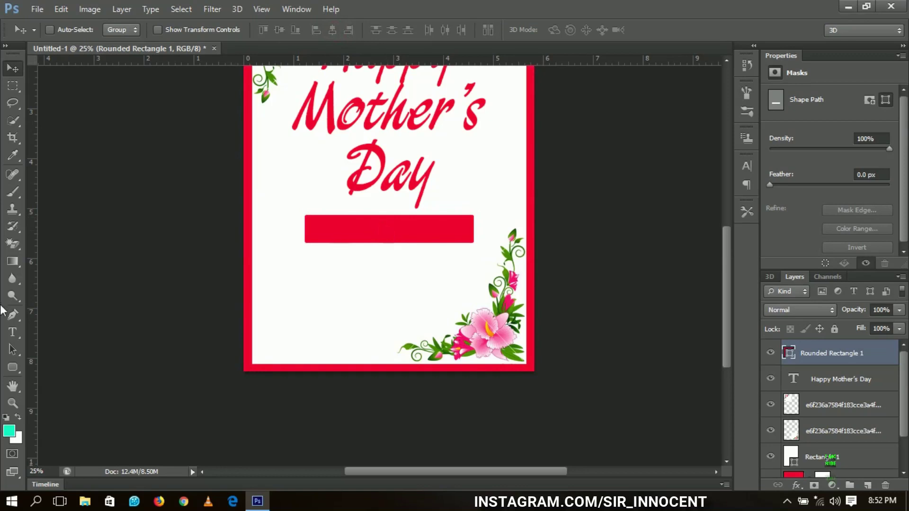
Step: Type the mother's name as a new text line and move it onto the red banner
left_click(12, 332)
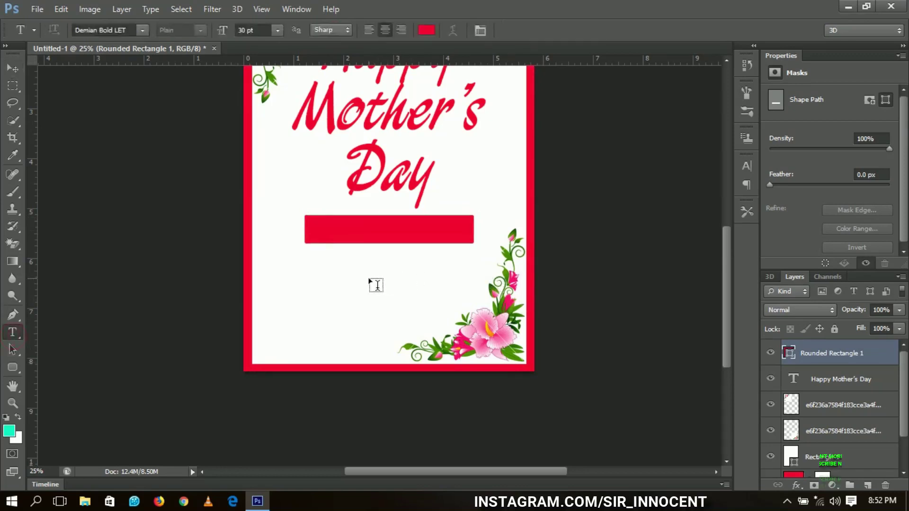
left_click(341, 272)
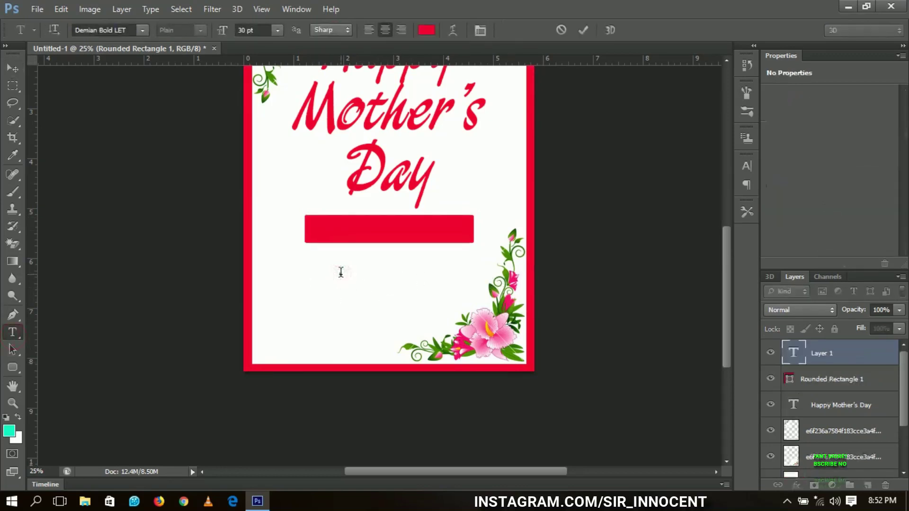
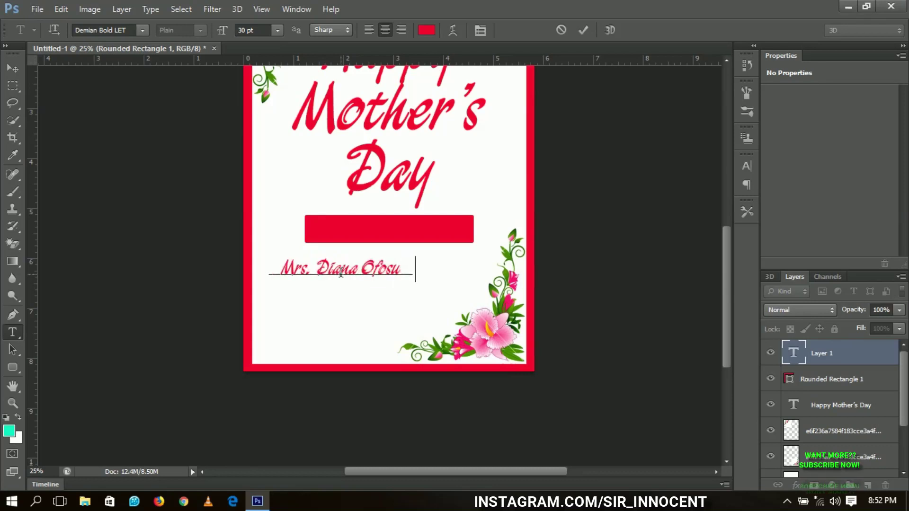
key("ctrl+Return")
key("v")
left_click_drag(377, 315, 428, 268)
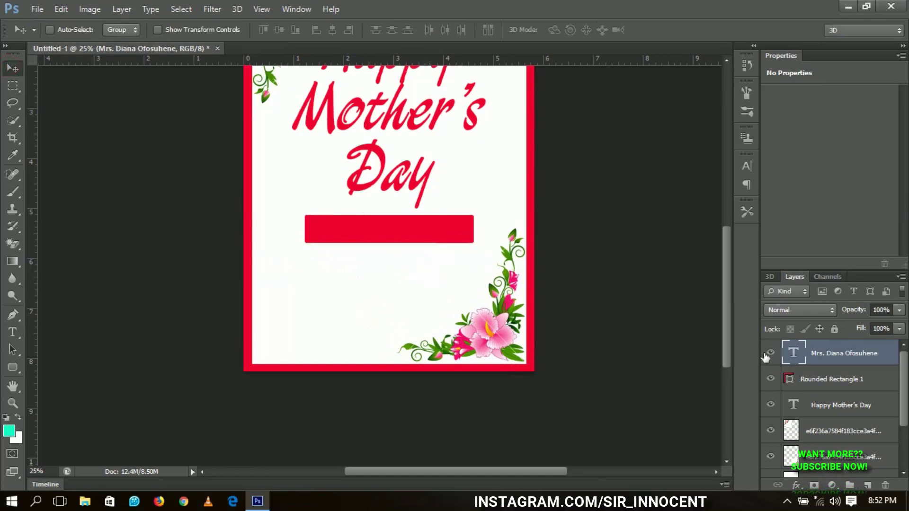
Step: Change the name's text colour to white (#ffffff)
double_click(794, 353)
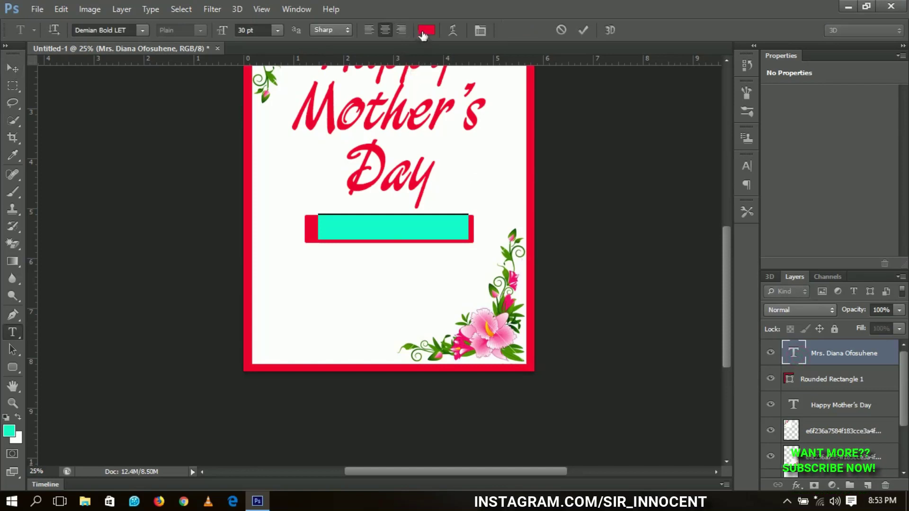
left_click(421, 32)
left_click(480, 167)
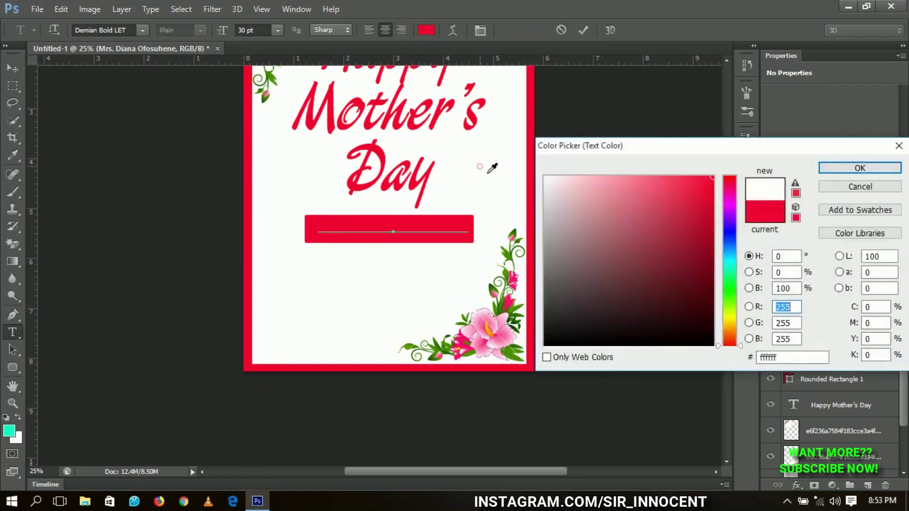
left_click(833, 167)
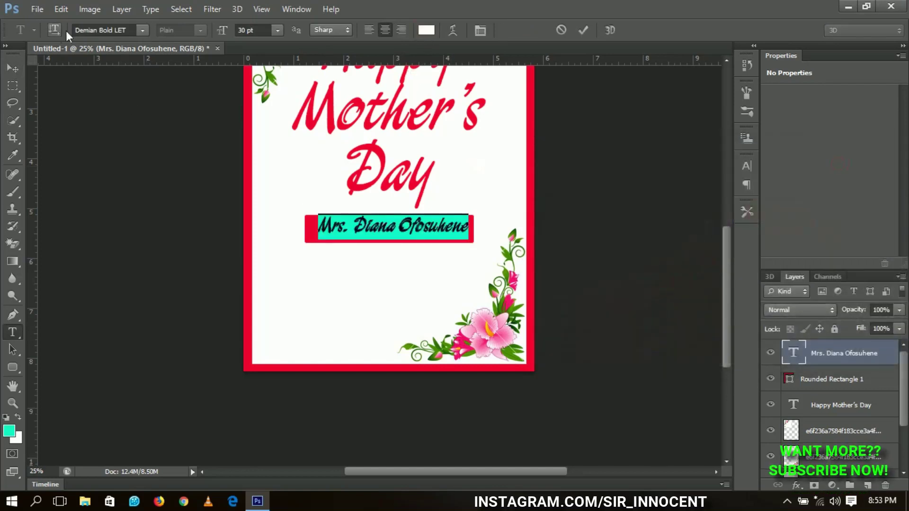
left_click(113, 30)
Step: Set the name's font to Akrobat ExtraBold
type("Akan Arial")
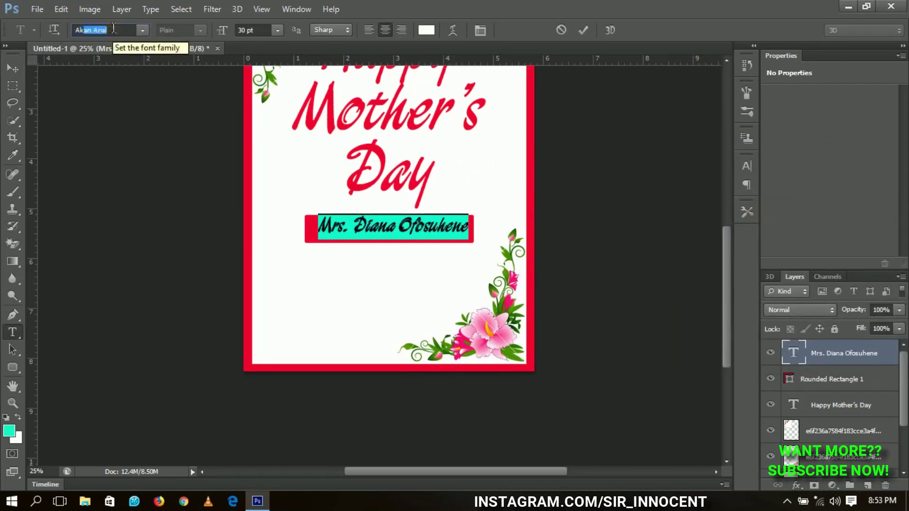
key("Return")
left_click(192, 30)
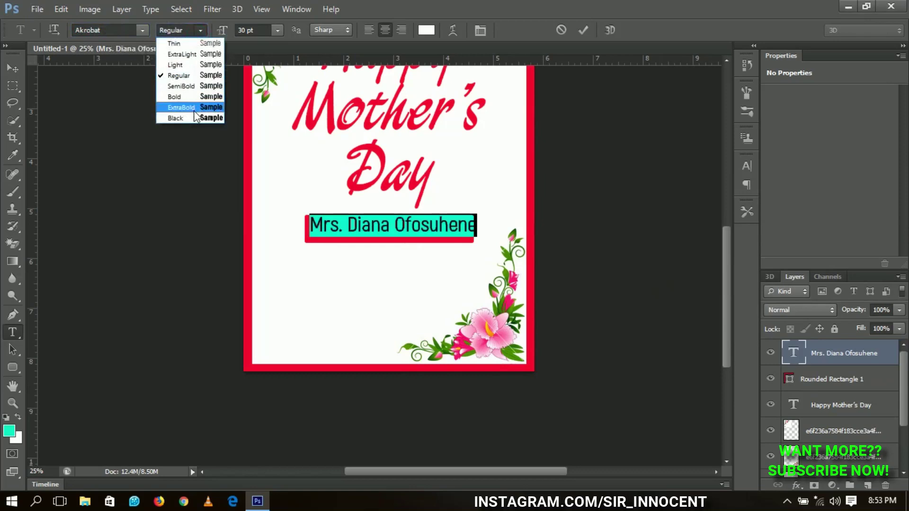
left_click(194, 112)
left_click(13, 68)
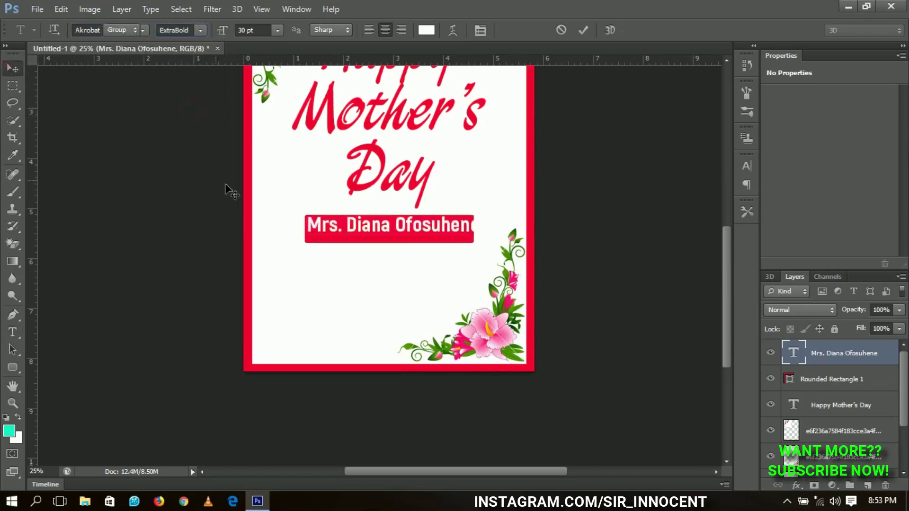
Step: Scale the name to about 93% and centre it horizontally on the card
key("ctrl+t")
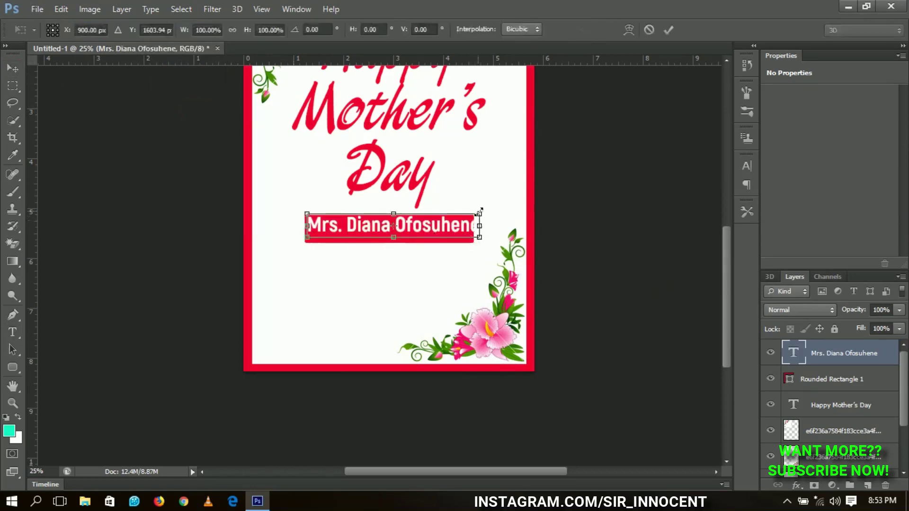
left_click_drag(479, 211, 443, 242)
key("Return")
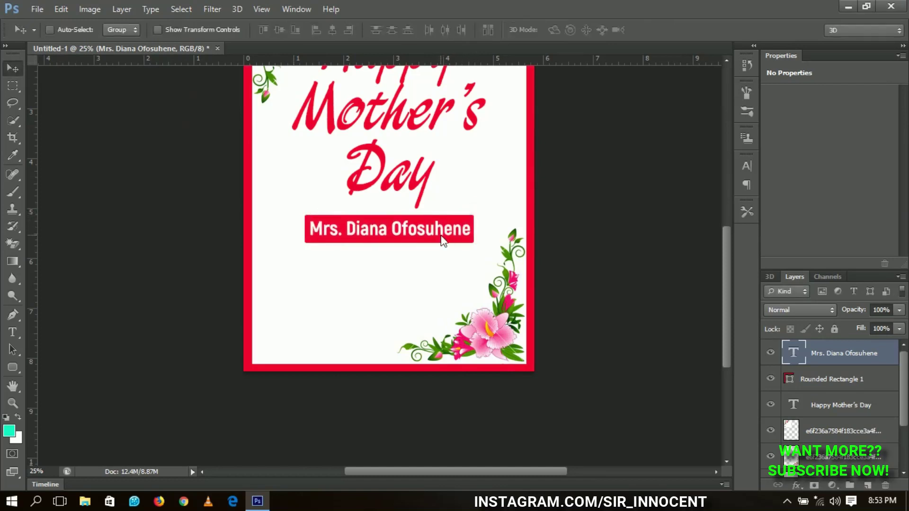
key("ctrl+a")
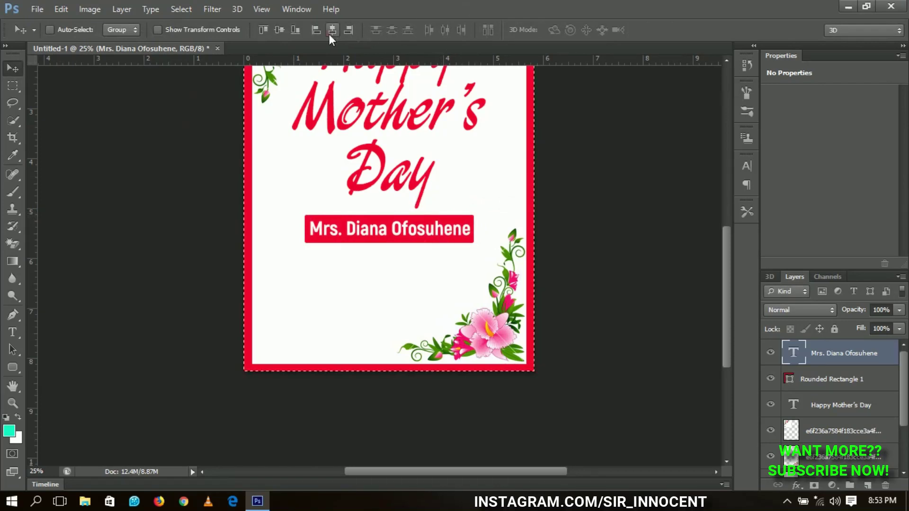
left_click(332, 31)
key("ctrl+d")
left_click_drag(415, 331, 537, 277)
Step: Duplicate the Happy Mother's Day title layer and retype the copy as 'I love you mama...'
right_click(531, 143)
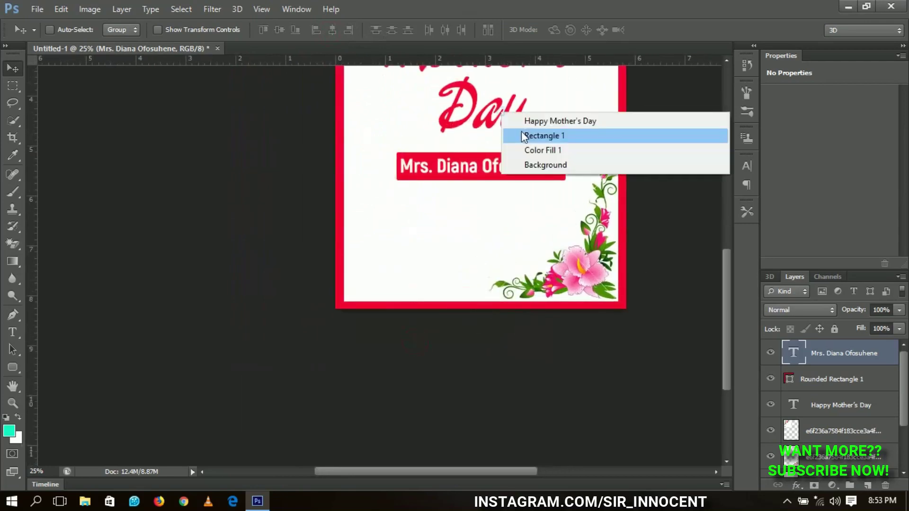
left_click(527, 124)
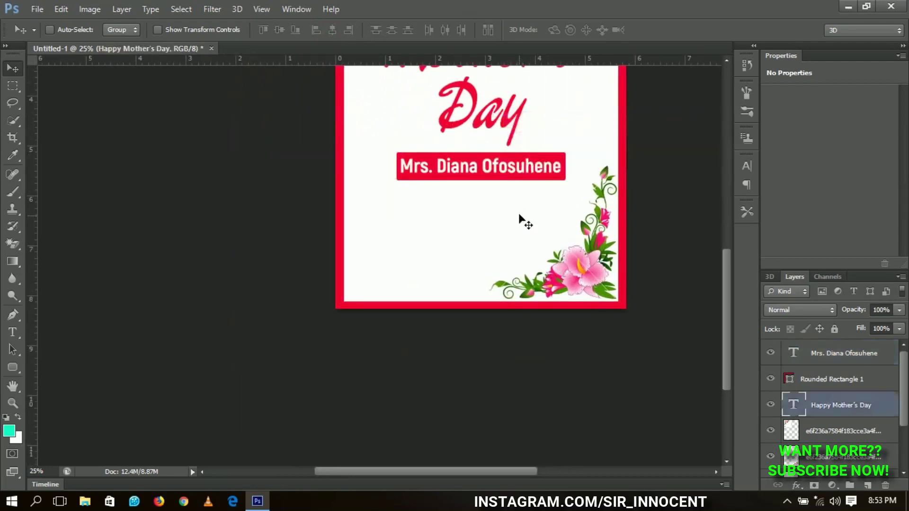
key("ctrl+j")
left_click_drag(483, 128, 438, 293)
key("t")
left_click(426, 230)
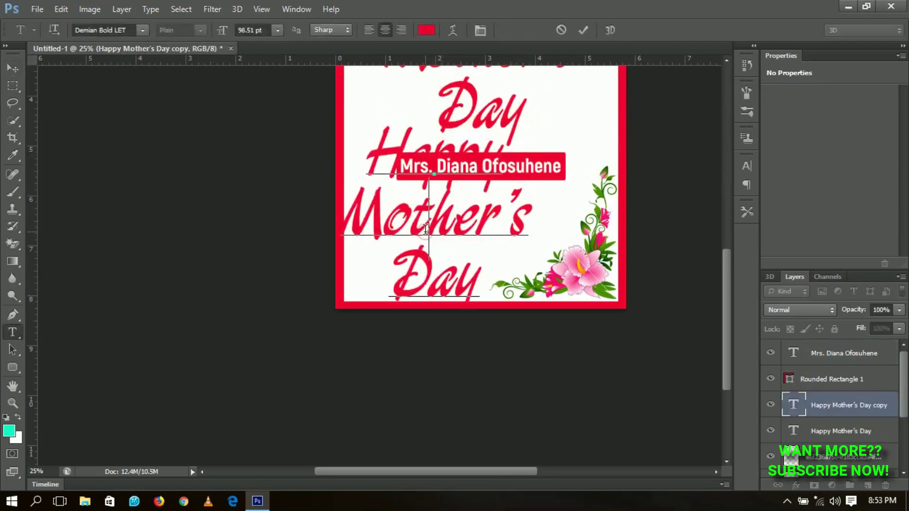
key("ctrl+a")
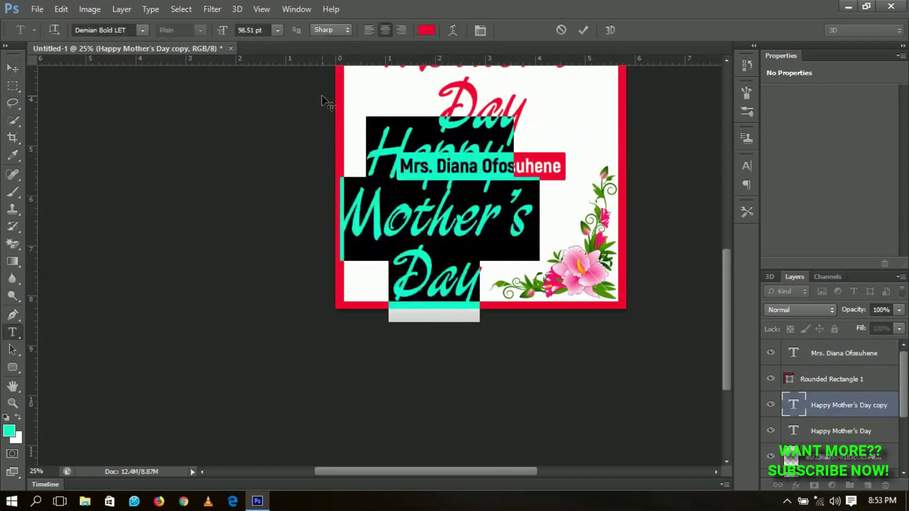
key("BackSpace")
type("I love you")
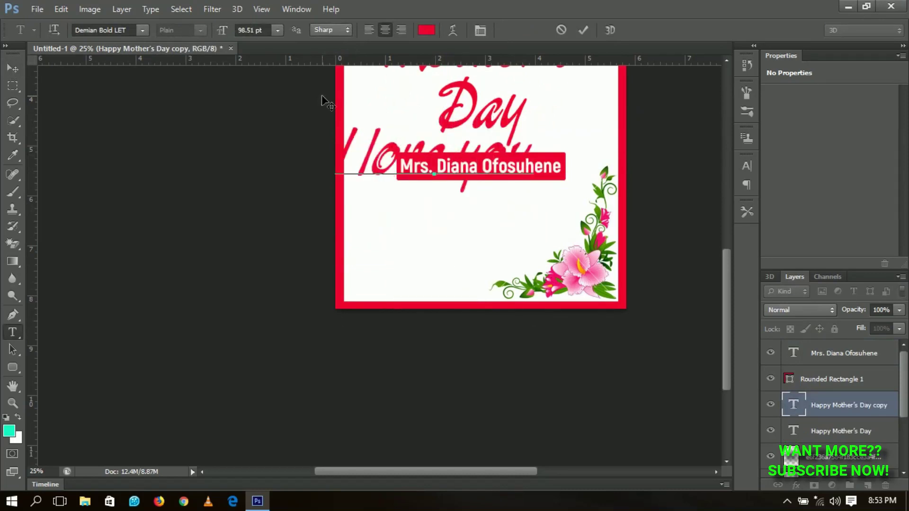
type(" mama")
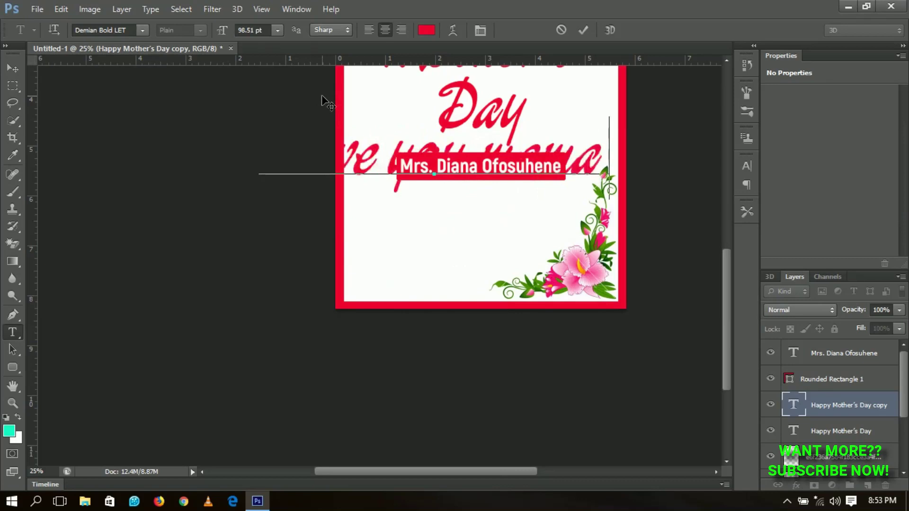
type("...")
left_click(13, 69)
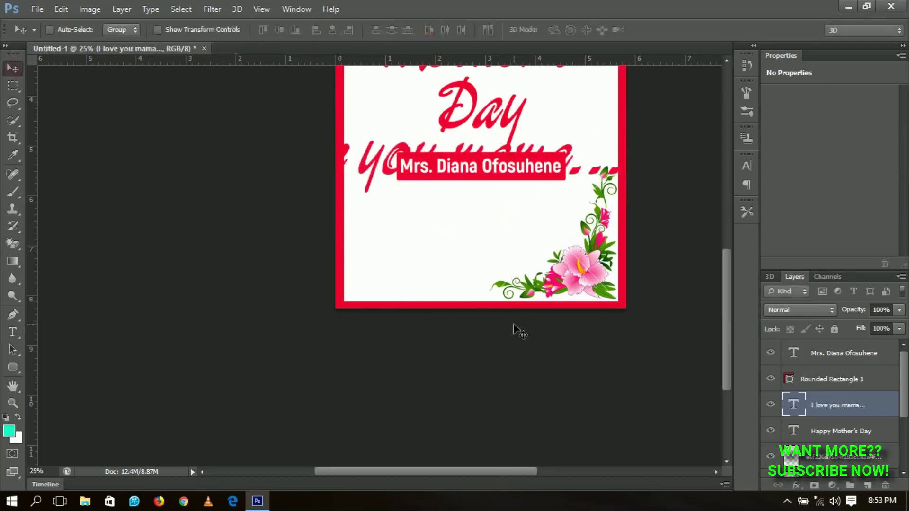
Step: Shrink the message line to about 34% and place it at the card's bottom-left
key("ctrl+t")
left_click_drag(630, 201, 488, 159)
key("Return")
left_click_drag(433, 176, 420, 301)
key("shift+Right")
key("shift+Right")
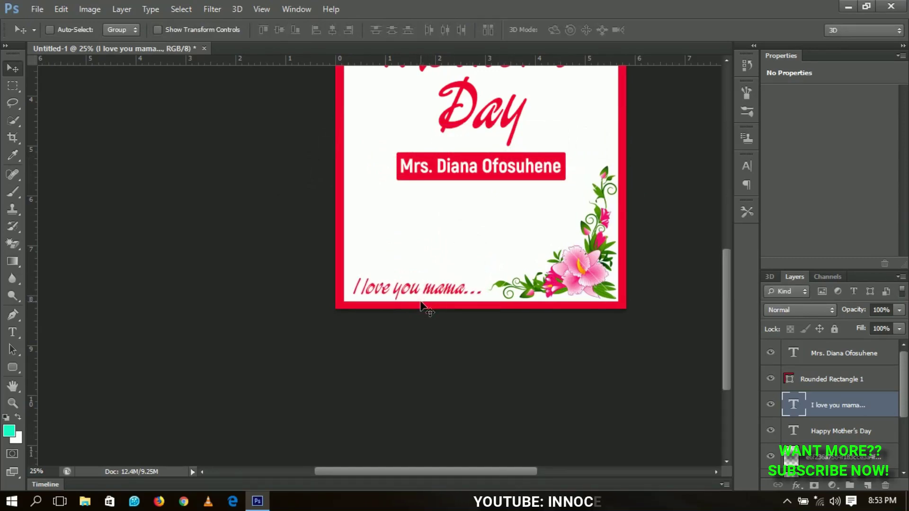
key("shift+Left")
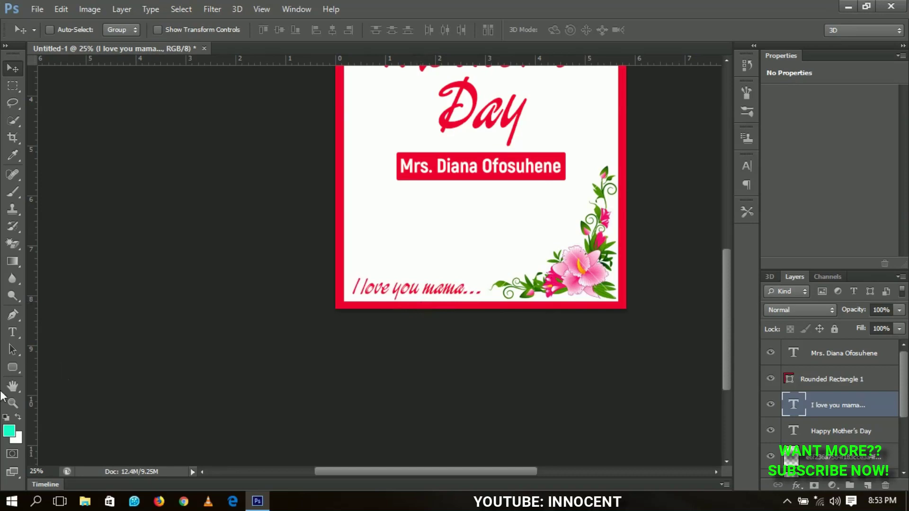
Step: Draw a heart custom shape on the lower part of the card
left_click(12, 367)
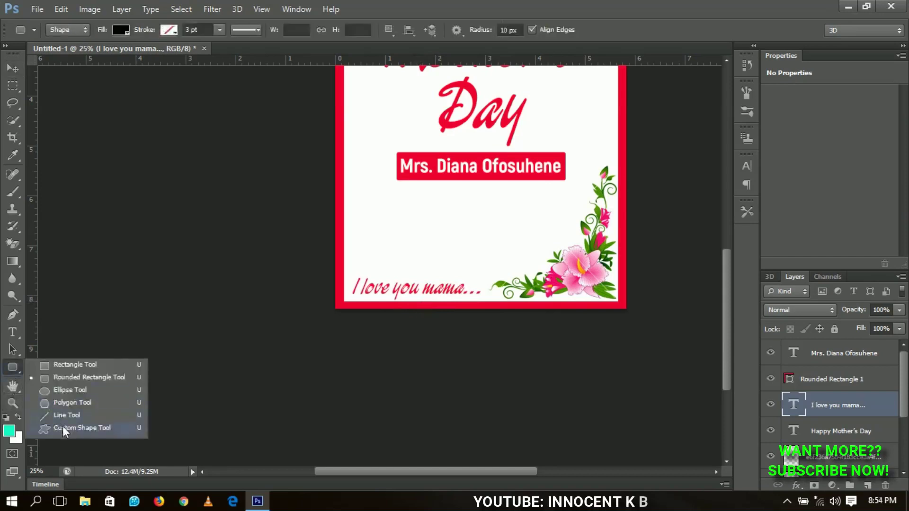
left_click(64, 428)
left_click(515, 30)
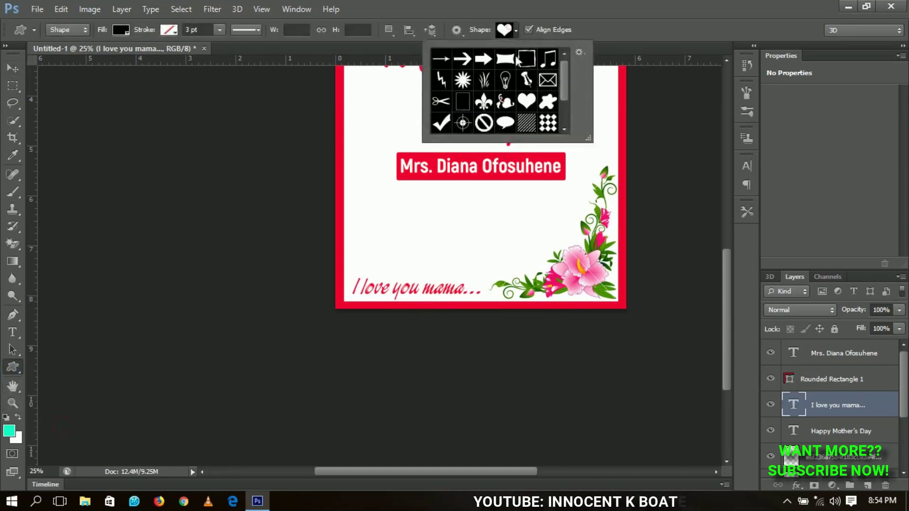
left_click_drag(444, 246, 478, 272)
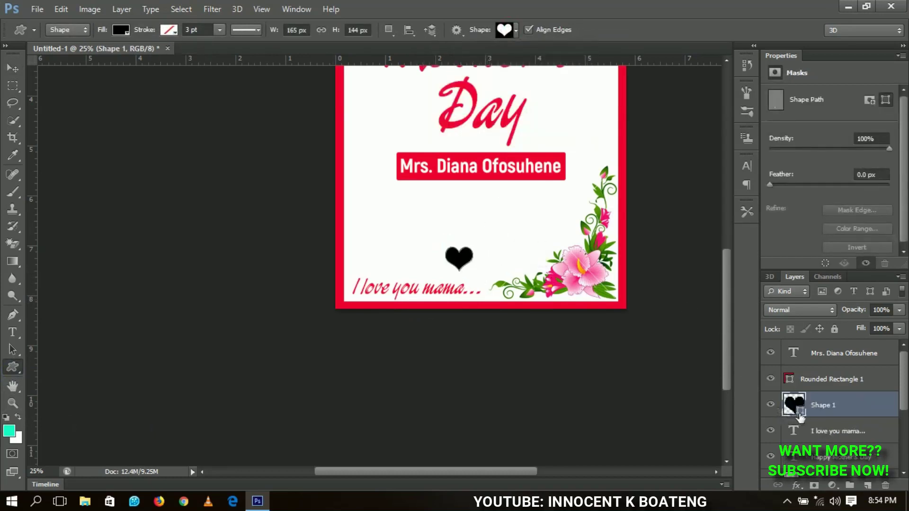
Step: Fill the heart with the card's red and move it to the end of the message line
double_click(799, 405)
left_click_drag(489, 169, 481, 176)
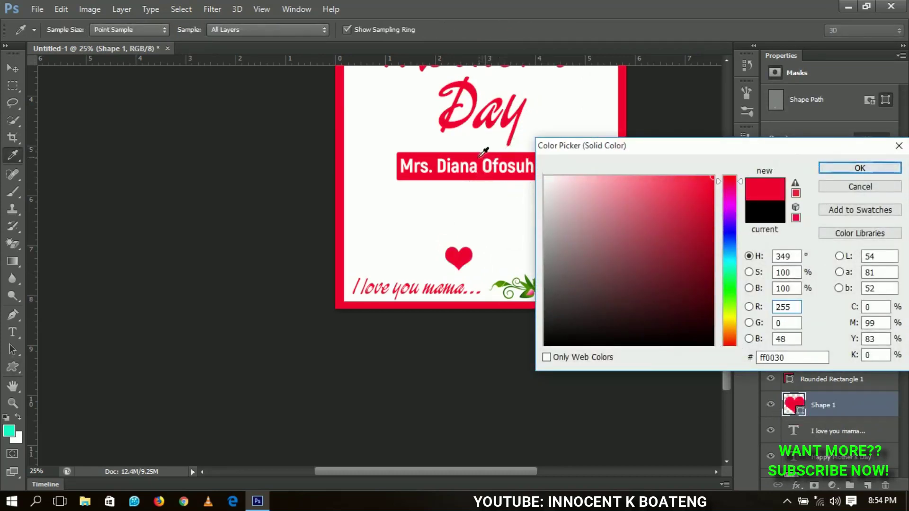
left_click(847, 168)
key("v")
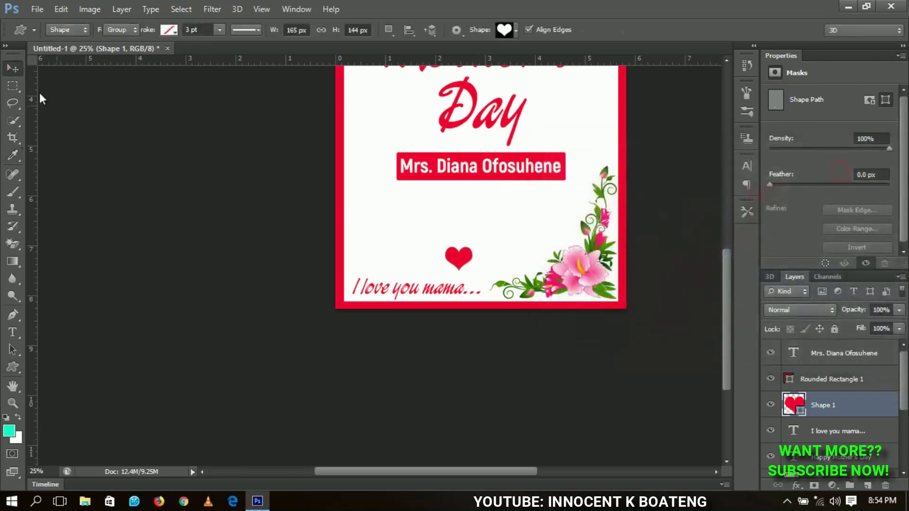
left_click_drag(448, 255, 479, 281)
scroll(481, 280, "up", 3)
left_click_drag(512, 318, 340, 192)
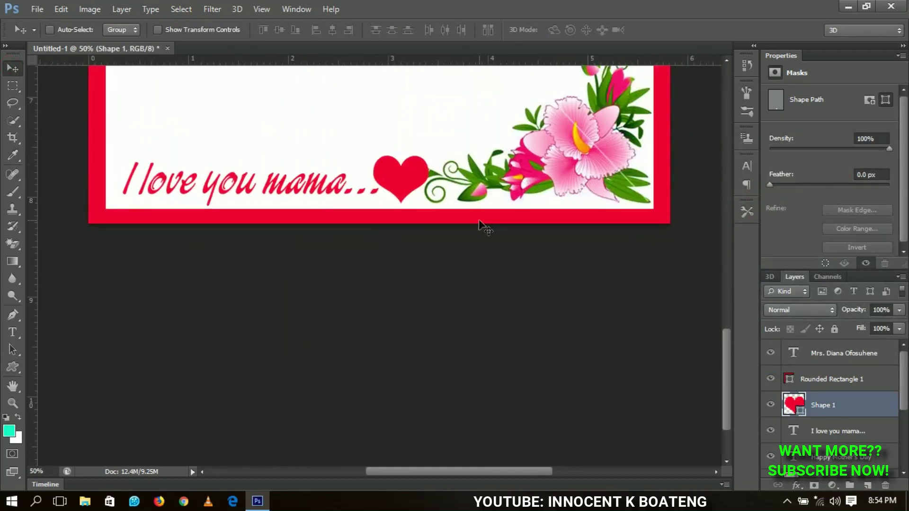
Step: Shrink the heart in two passes to below three-quarters of its size
key("ctrl+t")
left_click_drag(428, 154, 420, 163)
key("Return")
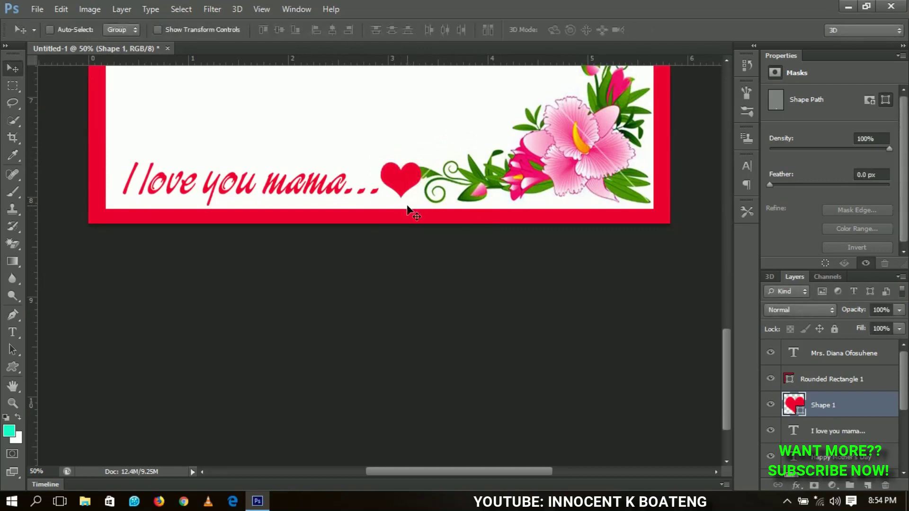
key("ctrl+t")
left_click_drag(420, 161, 417, 165)
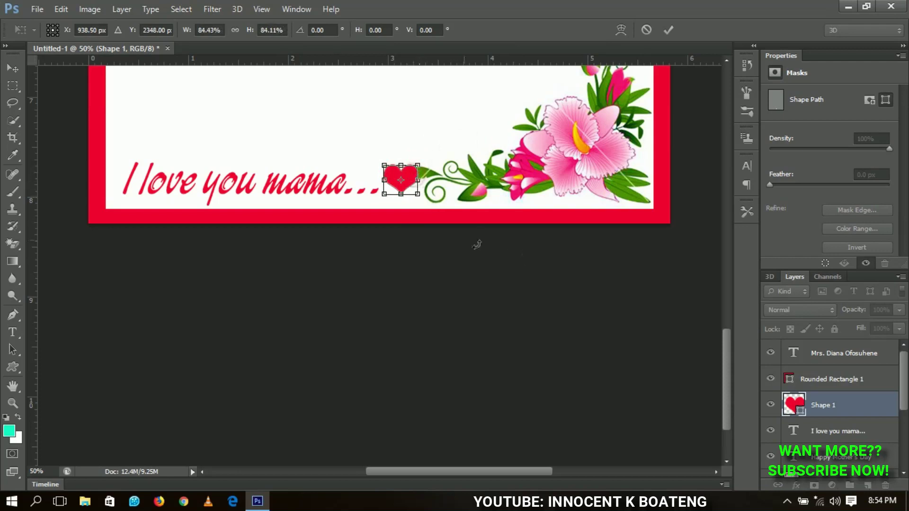
key("Return")
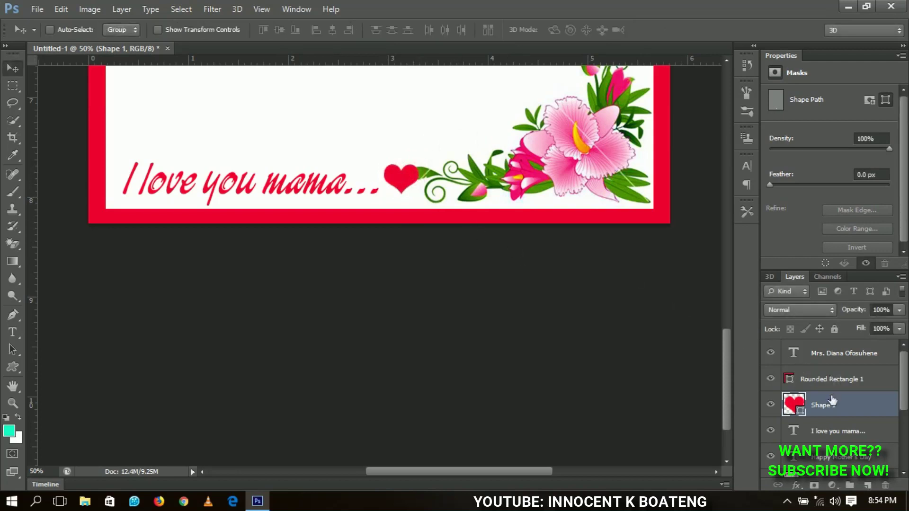
Step: Scale the message line and heart together to about 95% and shift them slightly left
left_click(827, 435, "shift")
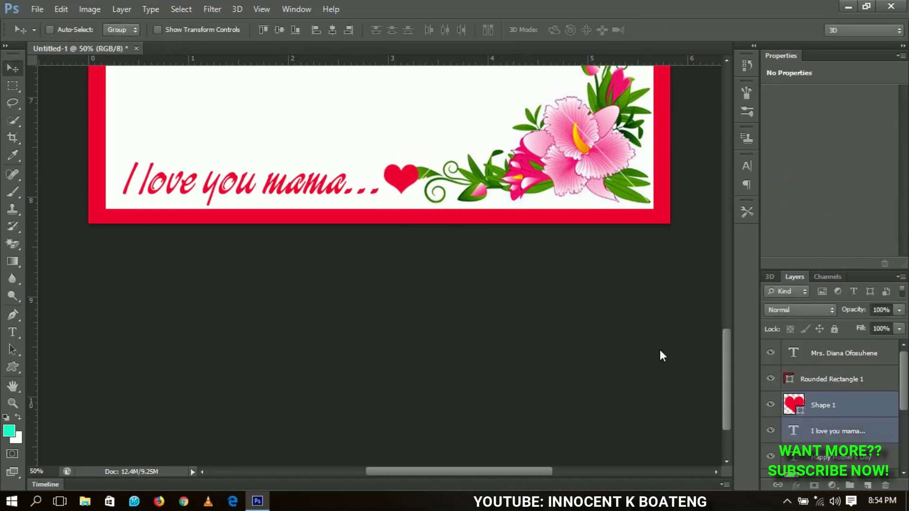
key("ctrl+t")
left_click_drag(418, 162, 410, 164)
key("Return")
key("Left")
key("Left")
key("Left")
key("Left")
key("Left")
key("Left")
key("Left")
key("Left")
key("Left")
key("Left")
key("Left")
key("Left")
key("Left")
key("Left")
key("Left")
key("Left")
key("Left")
key("Left")
key("Left")
key("Left")
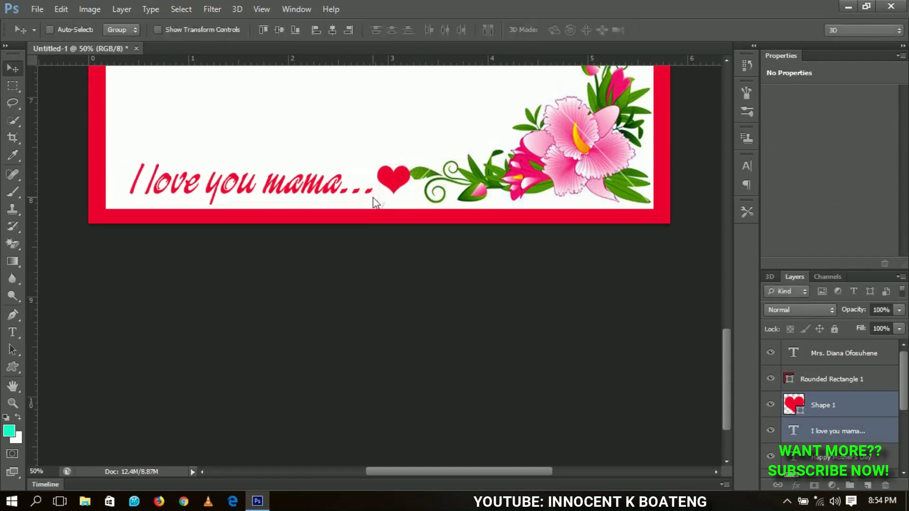
key("Left")
key("Left")
key("Left")
key("Left")
key("Left")
key("Left")
key("Left")
key("Left")
key("Left")
key("Left")
key("Left")
key("Left")
key("Left")
key("Left")
key("Left")
key("Left")
key("Left")
key("Left")
key("Left")
key("Left")
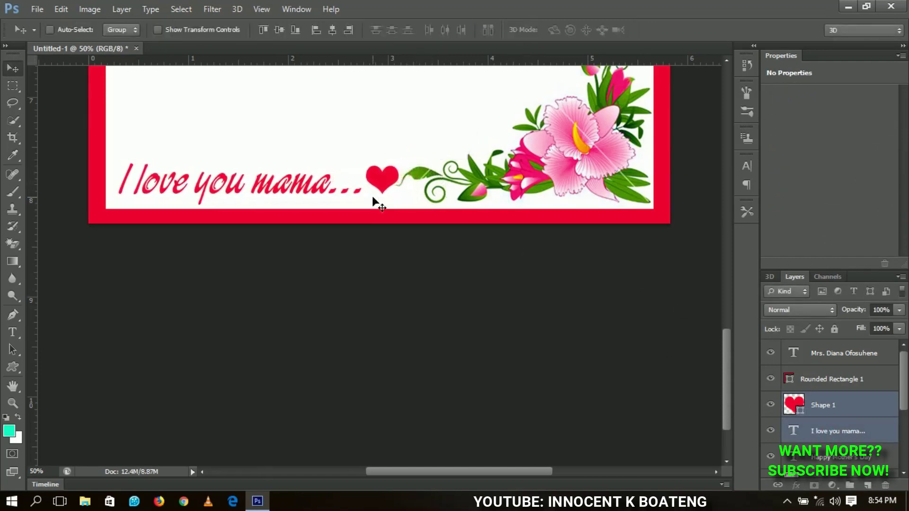
key("Left")
key("Left")
key("Left")
key("Left")
key("Left")
key("Left")
key("Left")
key("Left")
key("Left")
key("Left")
key("Left")
key("Left")
key("Left")
key("Left")
key("Left")
key("Left")
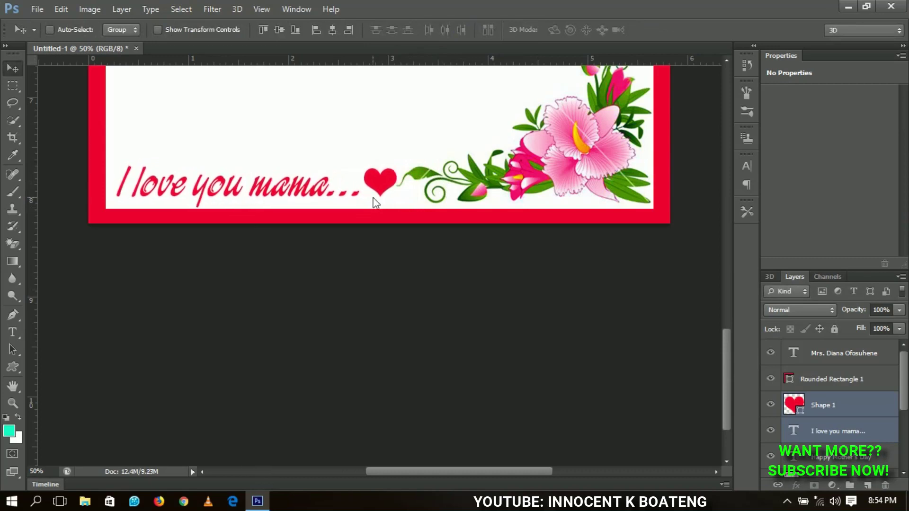
key("Right")
key("Right")
key("Right")
key("Right")
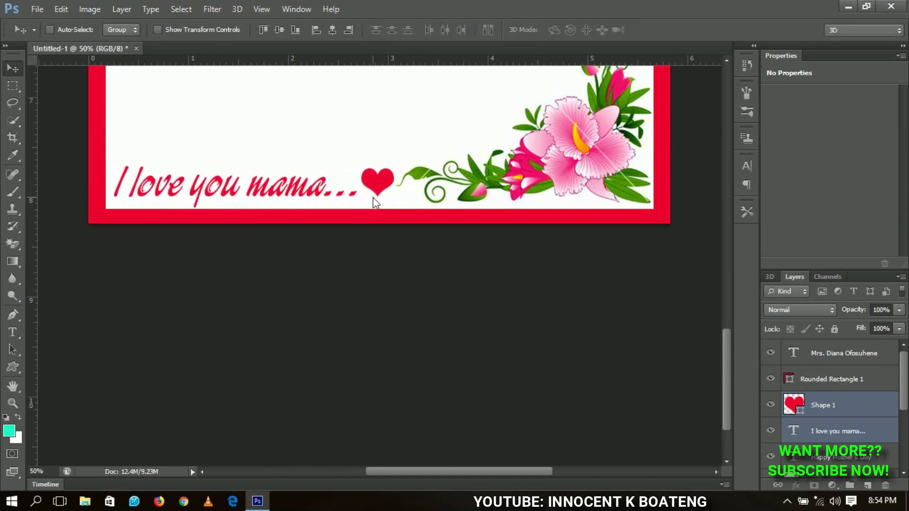
key("ctrl+0")
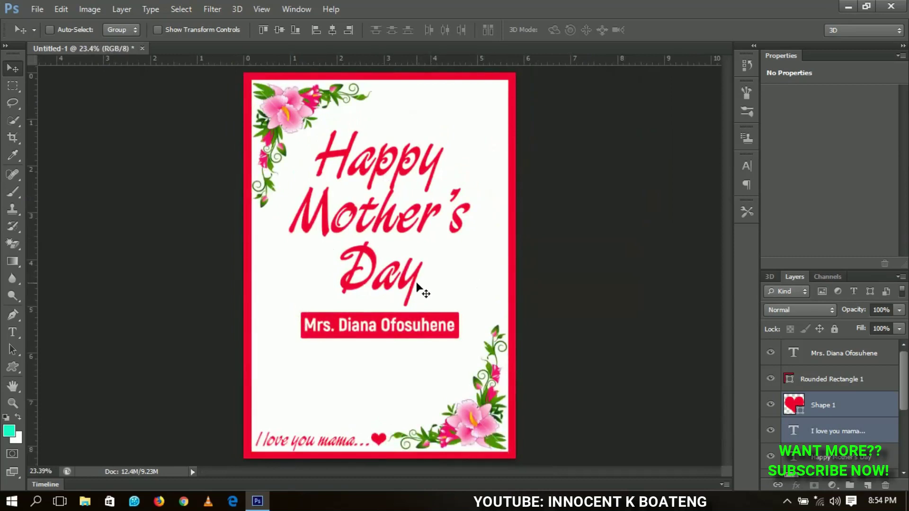
key("ctrl+minus")
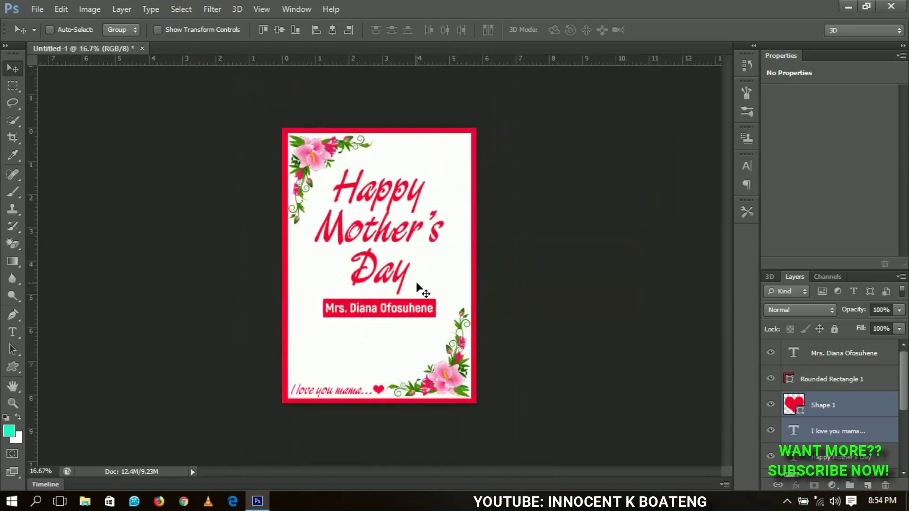
key("ctrl+0")
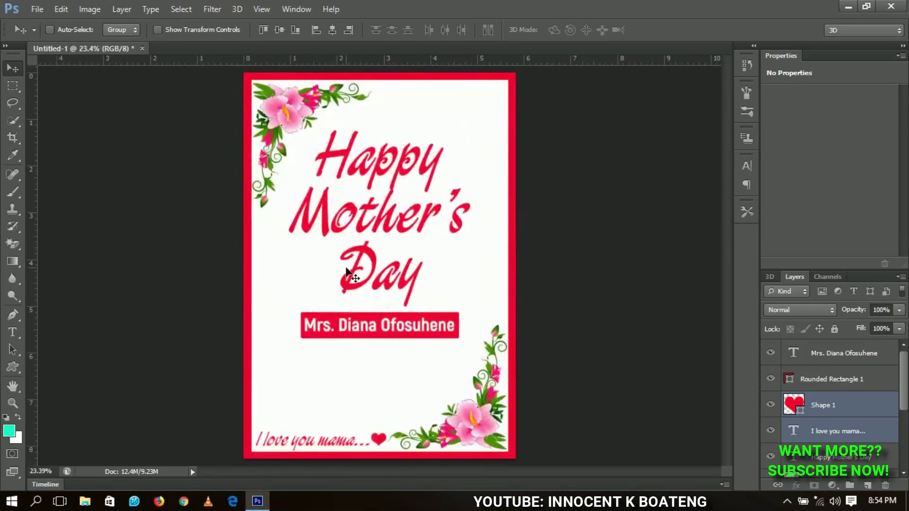